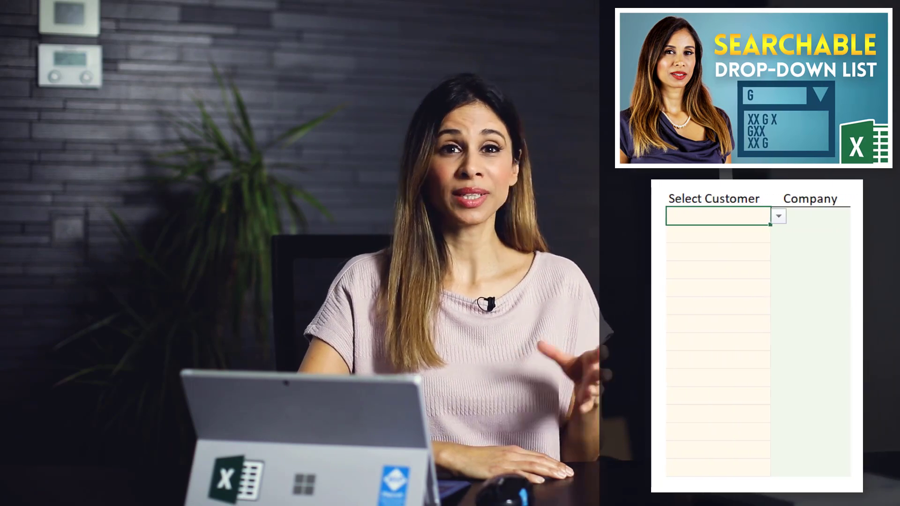
Step: Pick Robert Richardson from the matches for the third row, then Brigitte Bond from the 'bri' matches in B8
click(779, 216)
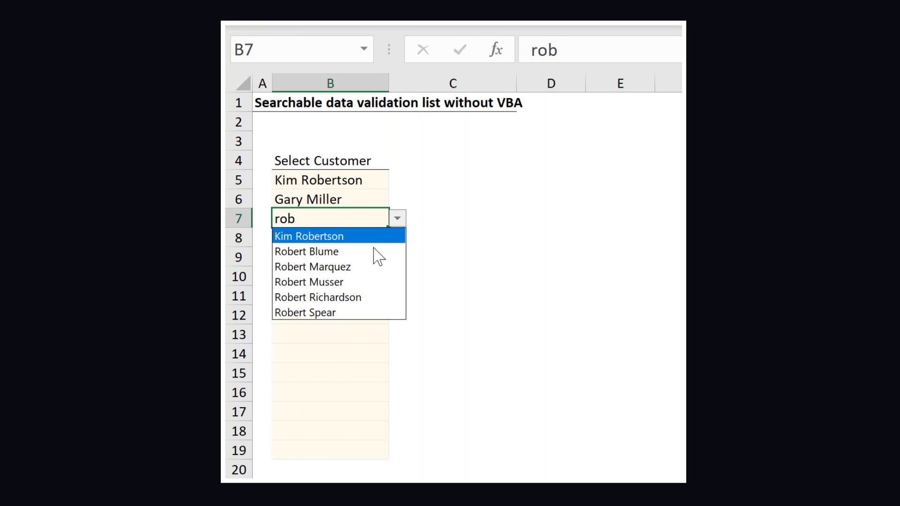
click(353, 298)
click(335, 244)
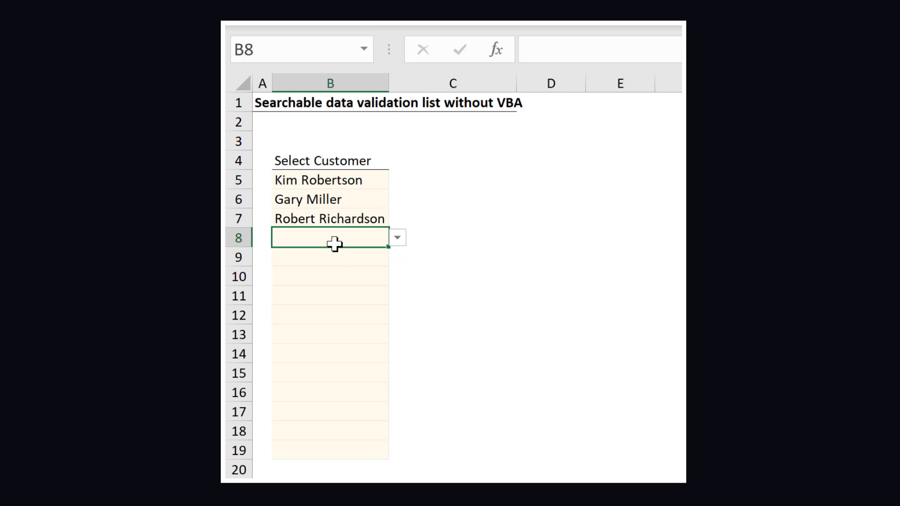
text(bri)
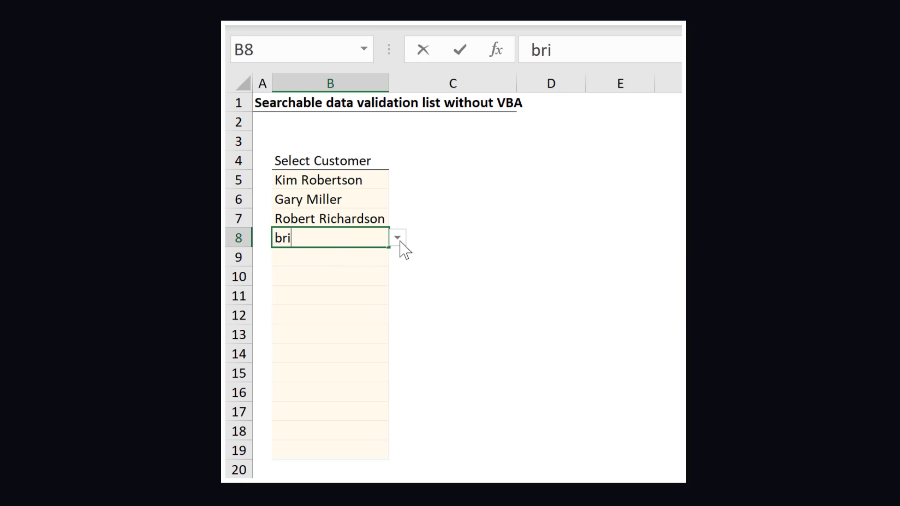
click(398, 239)
click(379, 256)
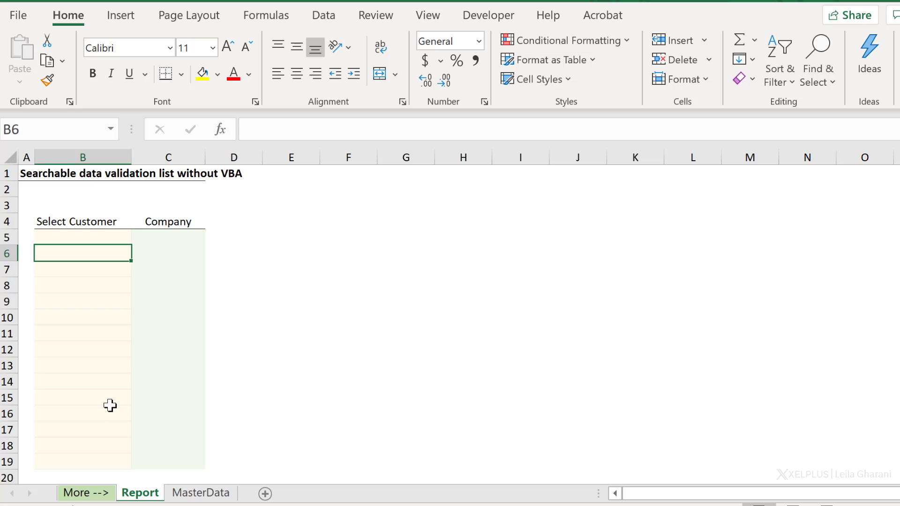
click(62, 239)
click(86, 457)
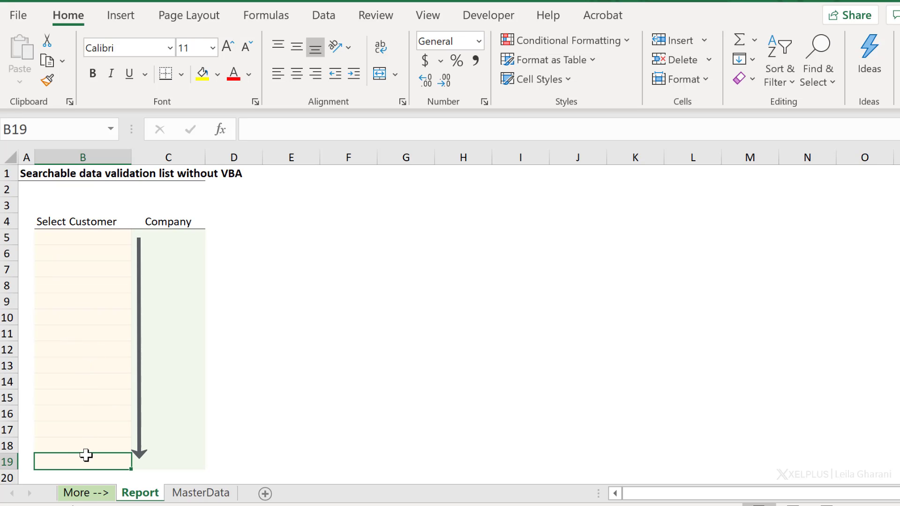
click(101, 349)
text(ki)
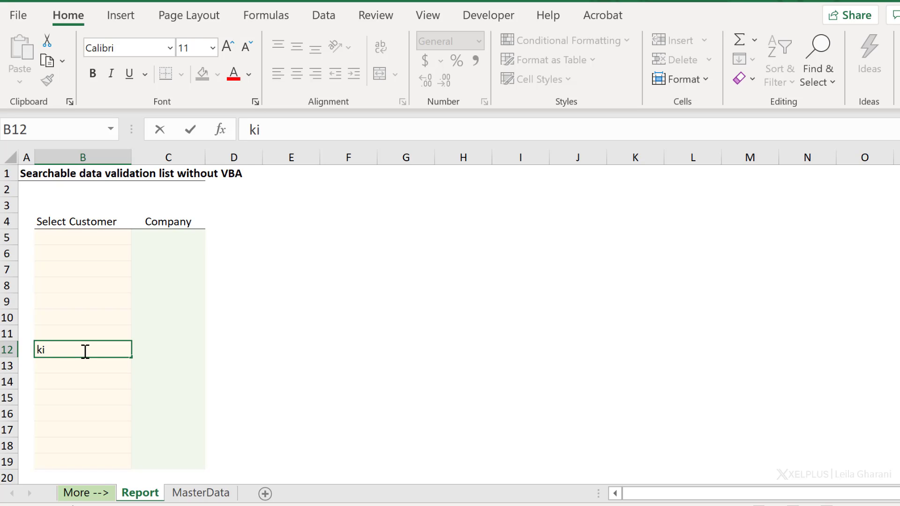
key(BackSpace)
key(BackSpace)
click(77, 291)
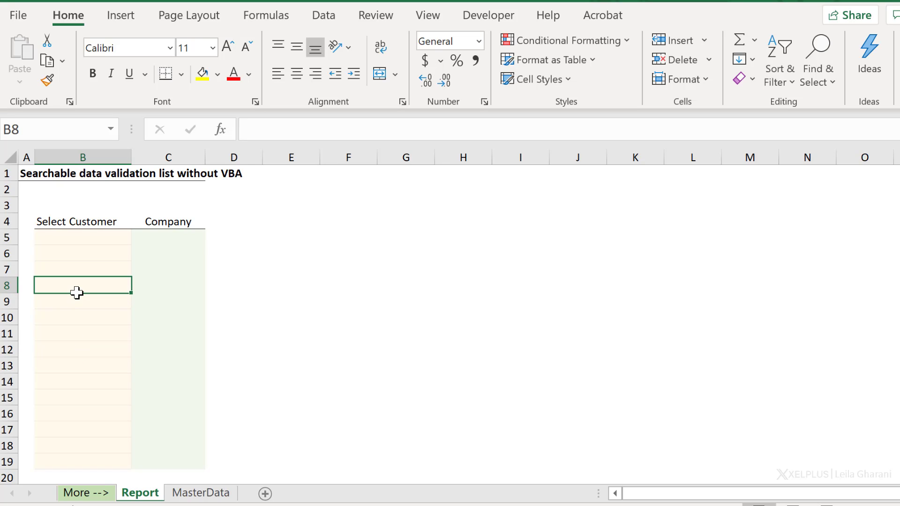
click(213, 496)
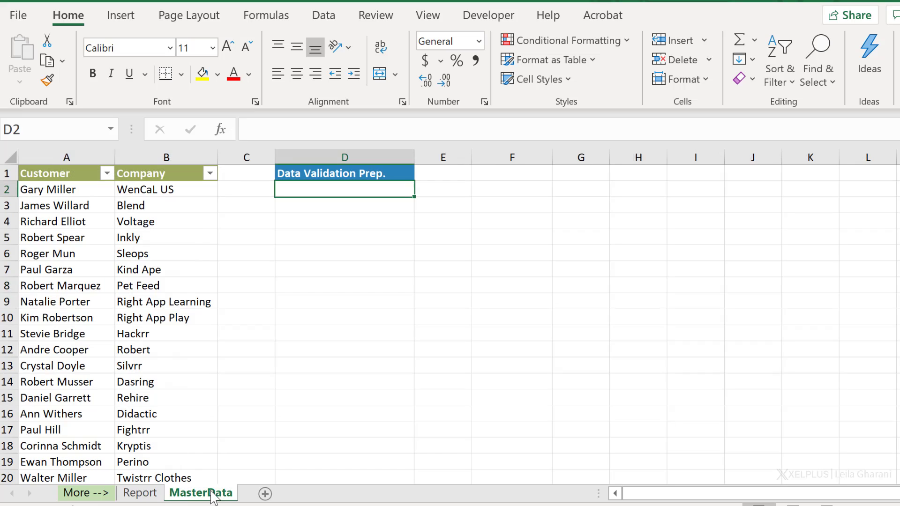
click(70, 348)
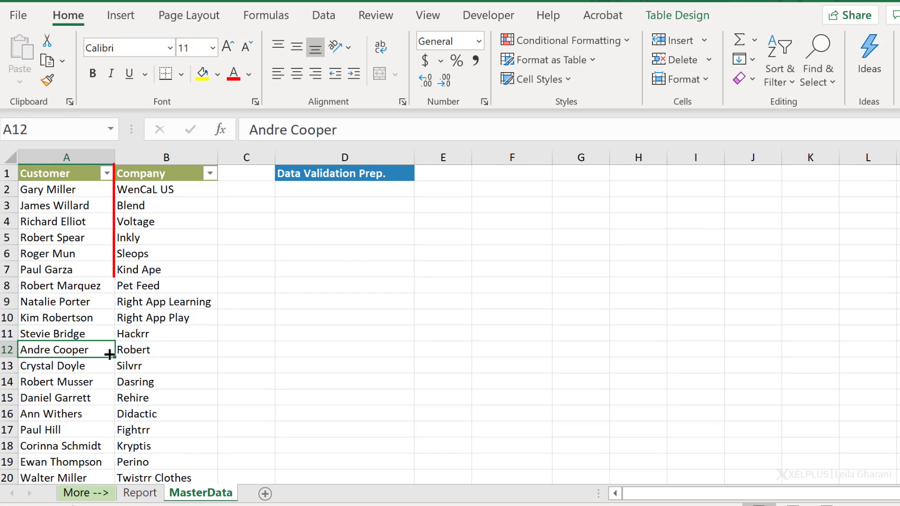
key(ctrl+Down)
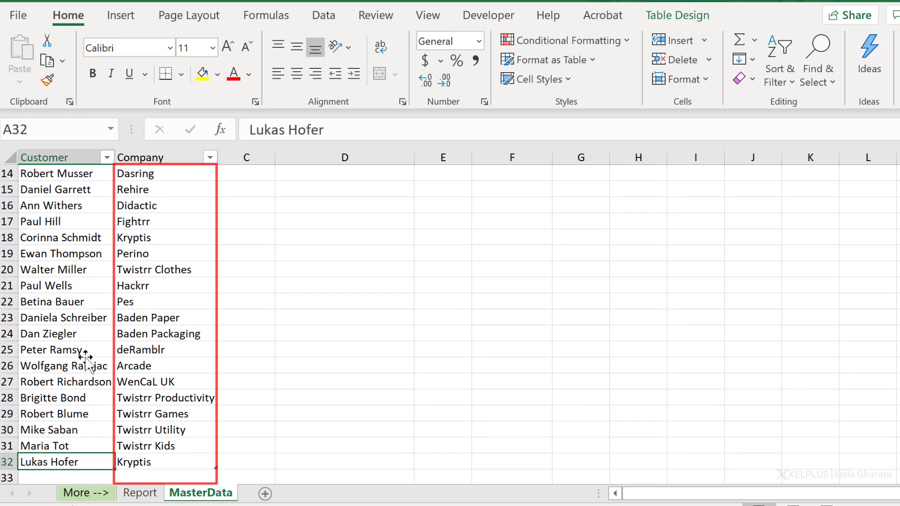
click(166, 380)
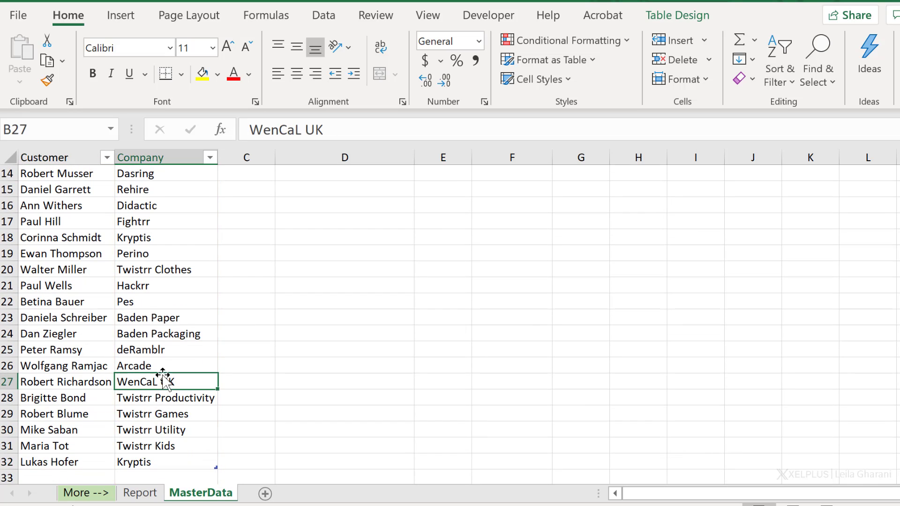
click(669, 14)
click(62, 65)
key(Return)
key(ctrl+Home)
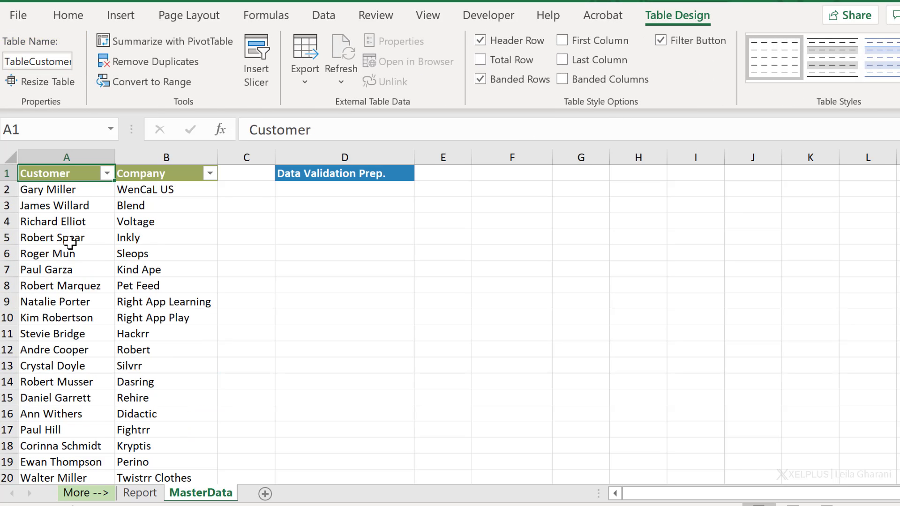
click(289, 190)
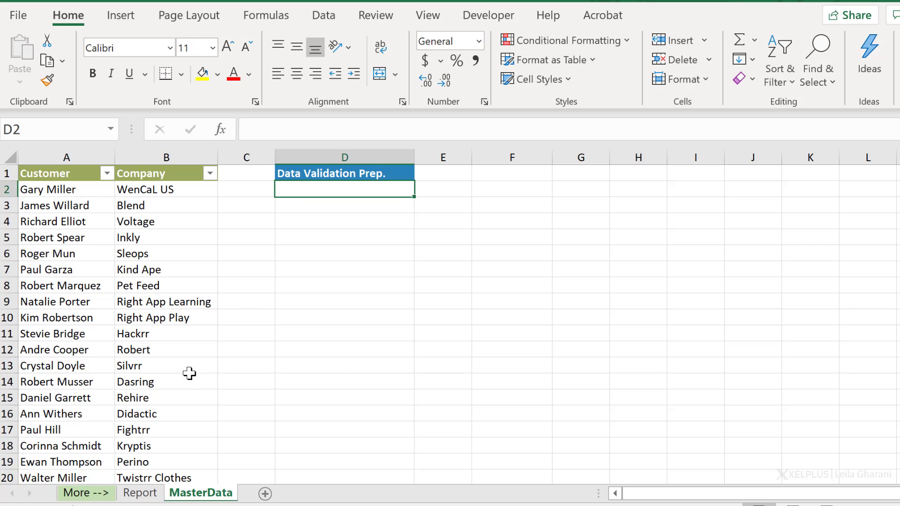
Step: Enter the search text ro in Report cell B5, then switch to the MasterData sheet
click(140, 493)
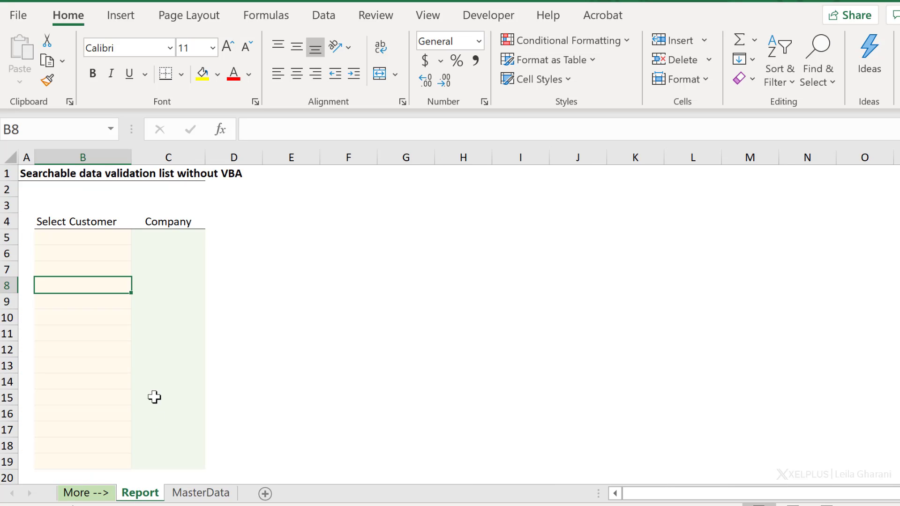
click(99, 238)
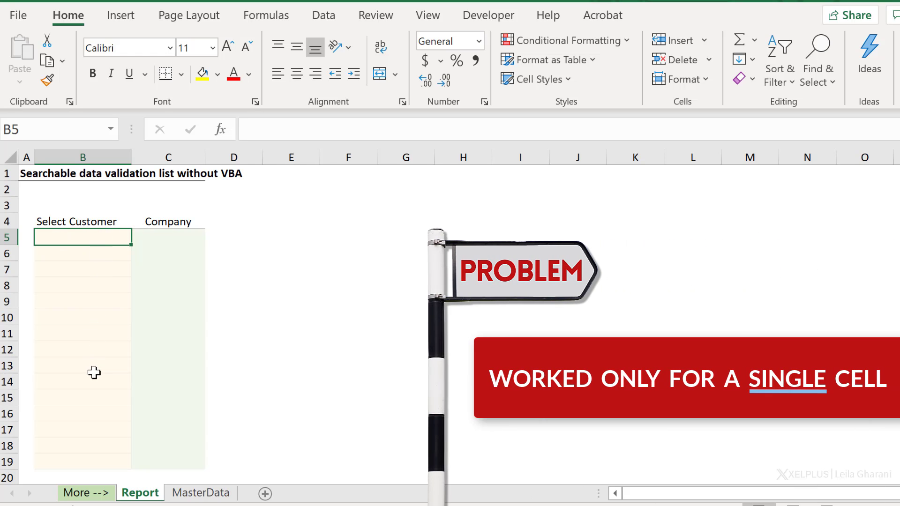
text(ro)
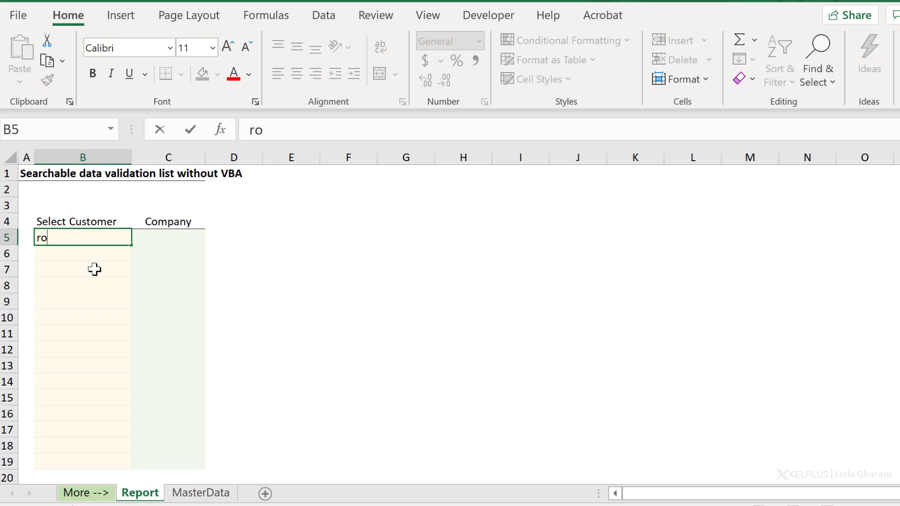
key(Return)
click(87, 237)
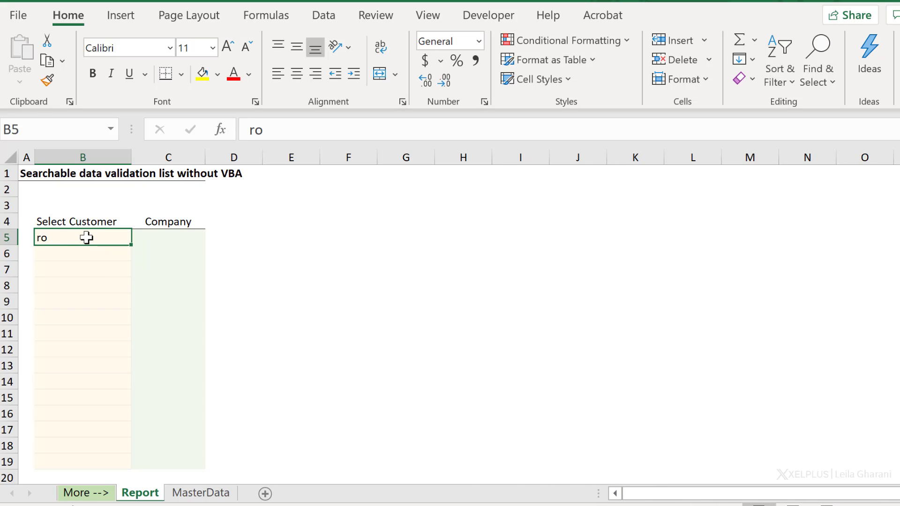
click(200, 496)
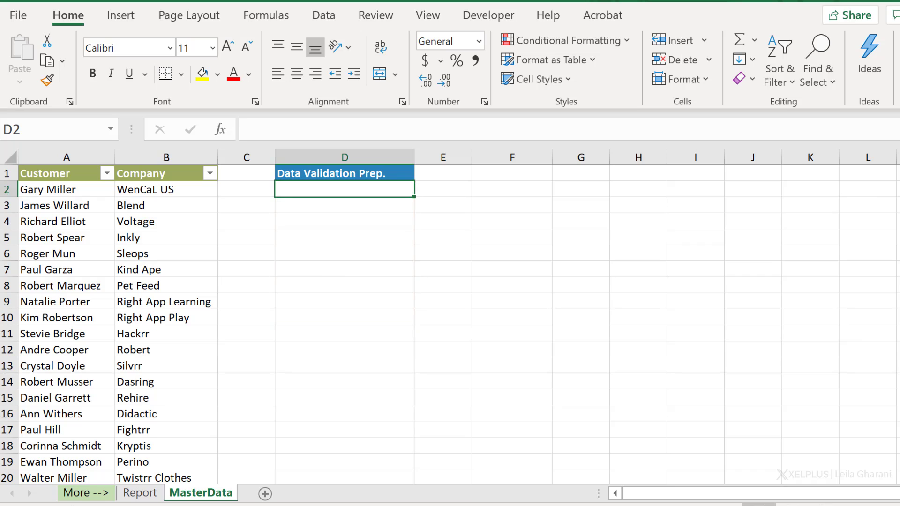
text(=)
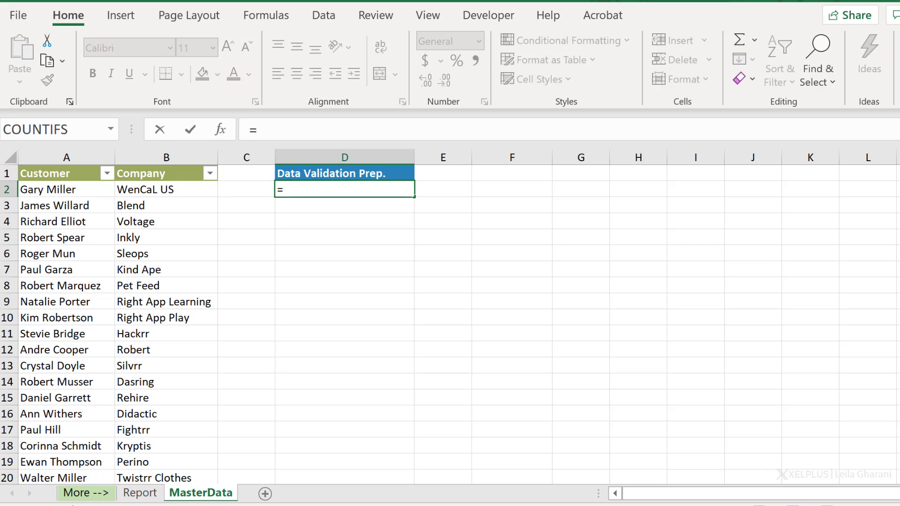
text(se)
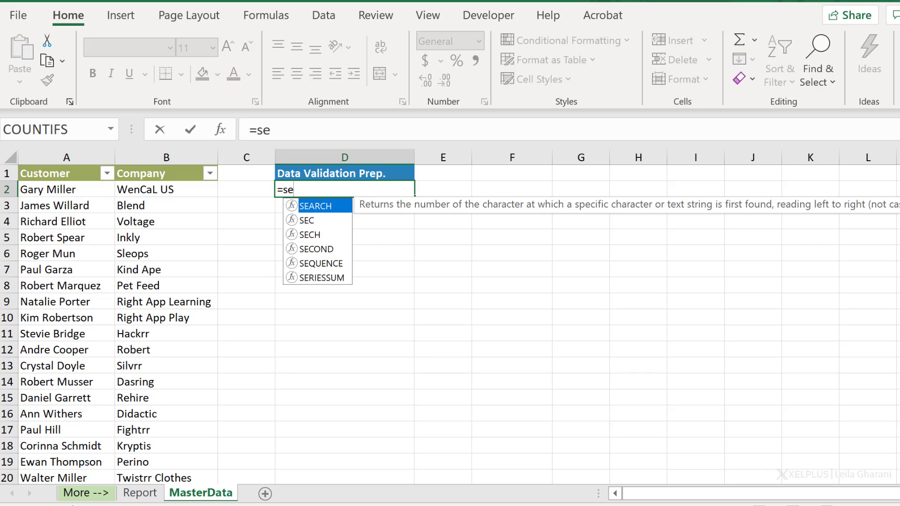
text(arch()
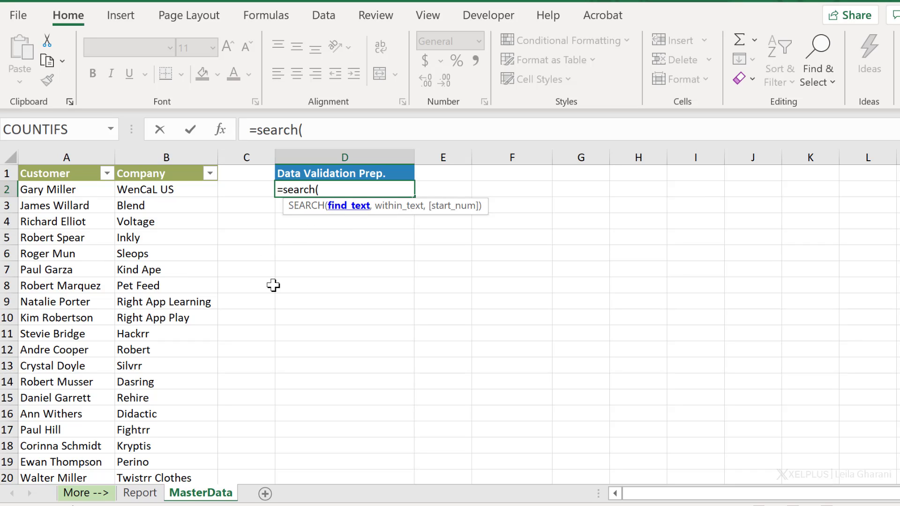
click(140, 493)
click(89, 241)
text(,)
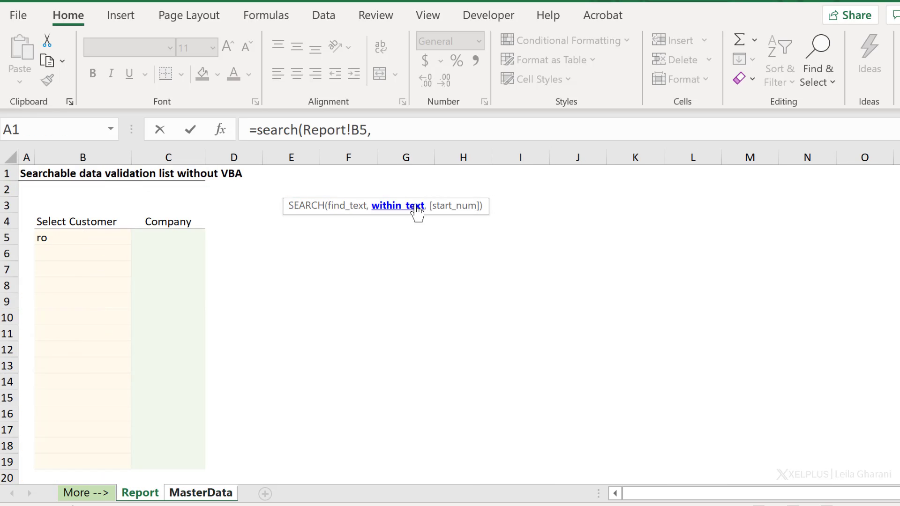
click(208, 494)
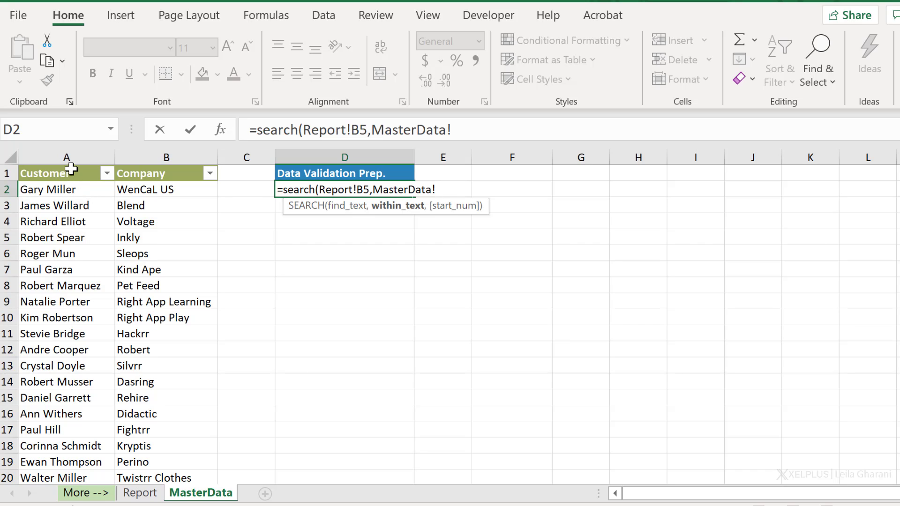
click(71, 163)
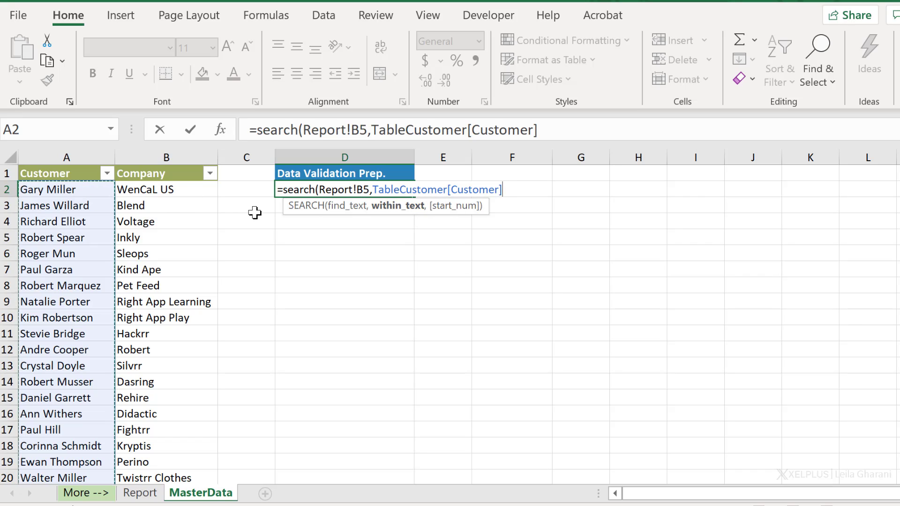
text())
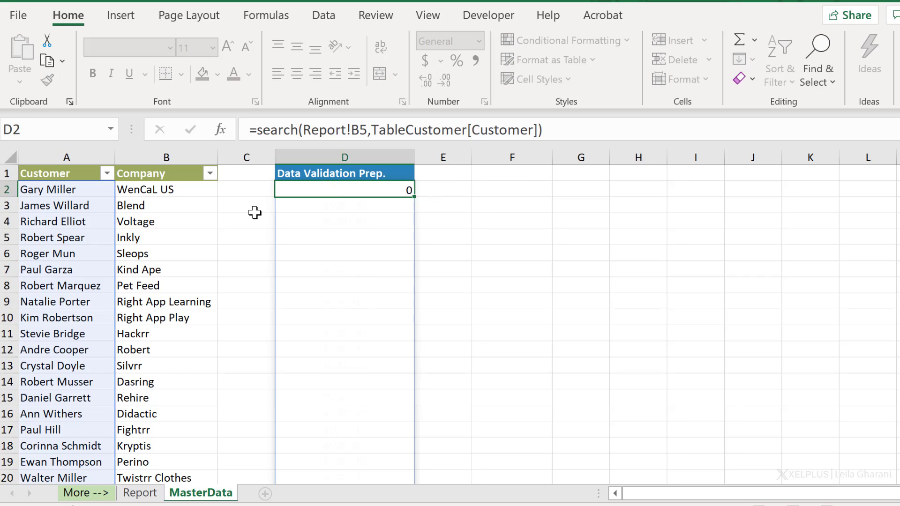
key(Return)
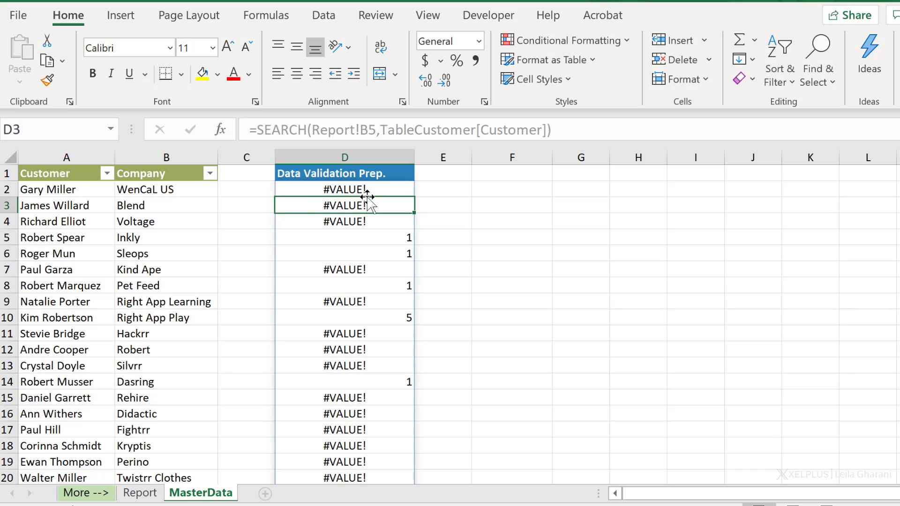
click(360, 241)
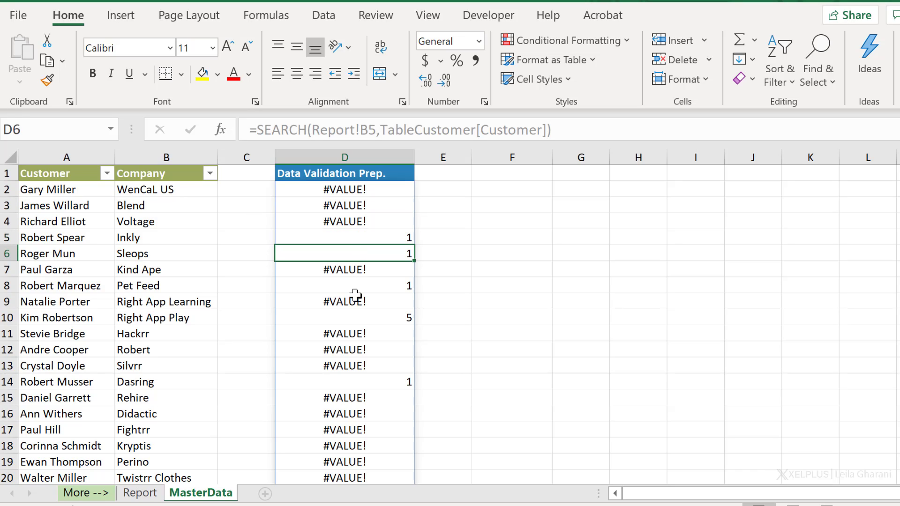
click(352, 317)
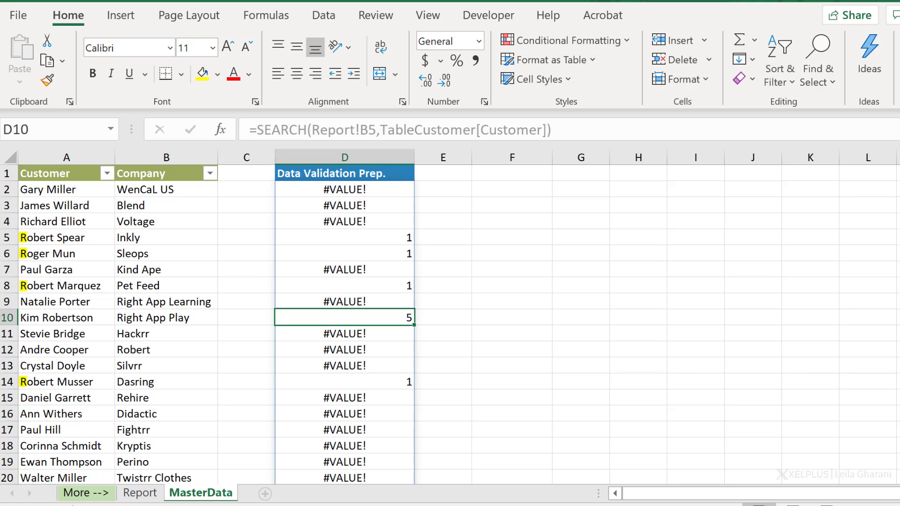
click(336, 195)
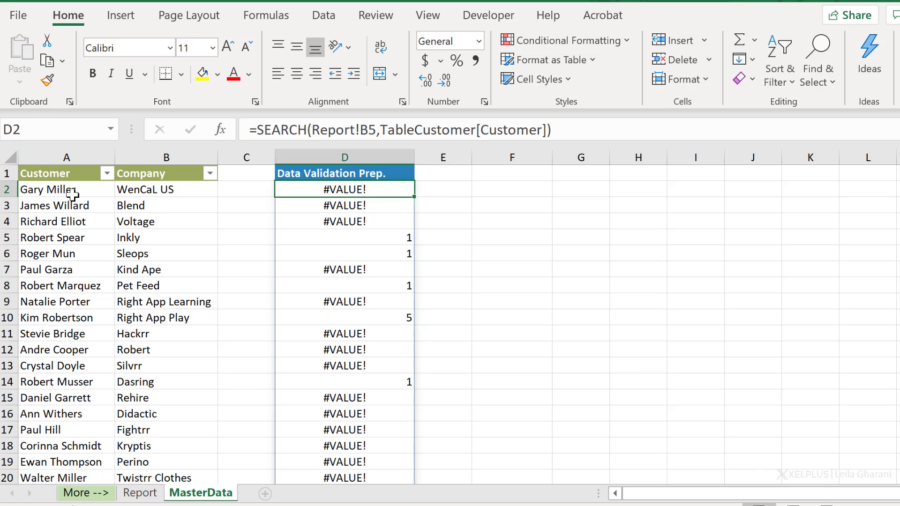
Step: Wrap the D2 SEARCH in ISNUMBER so it returns TRUE/FALSE per customer
key(F2)
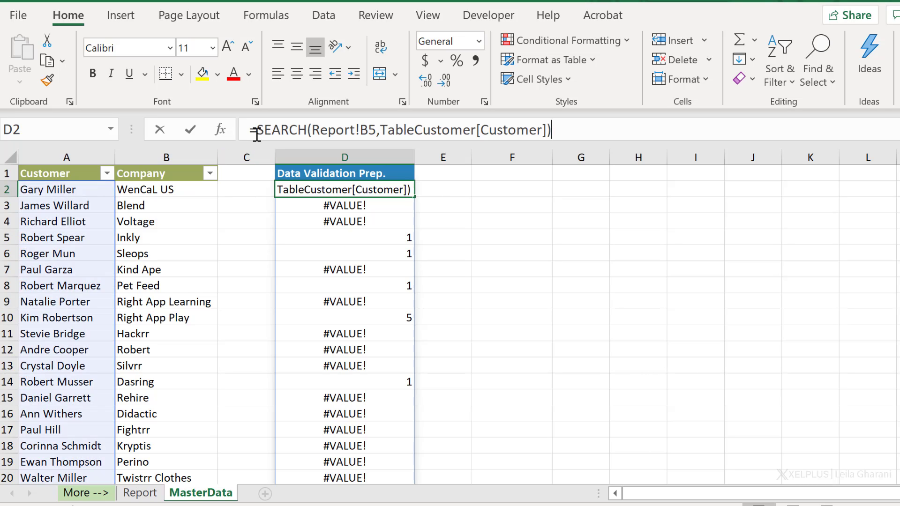
click(257, 129)
text(isnumber()
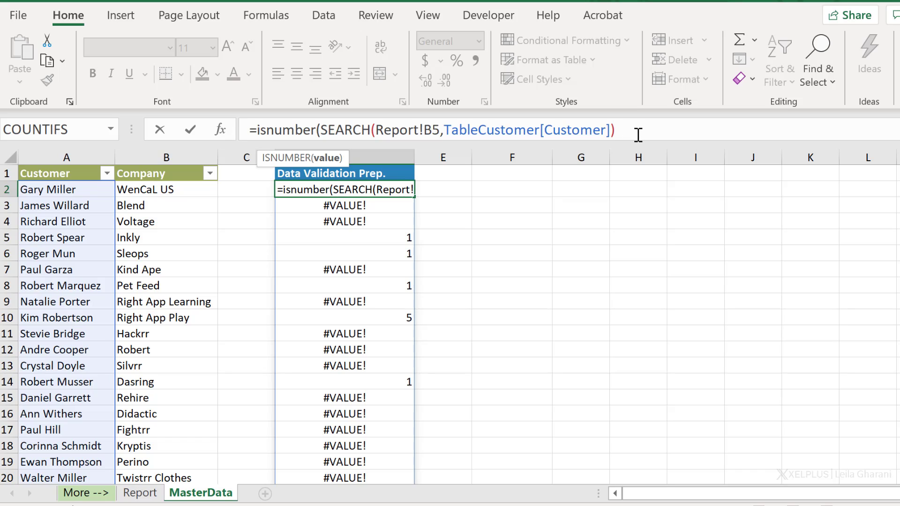
text())
key(Return)
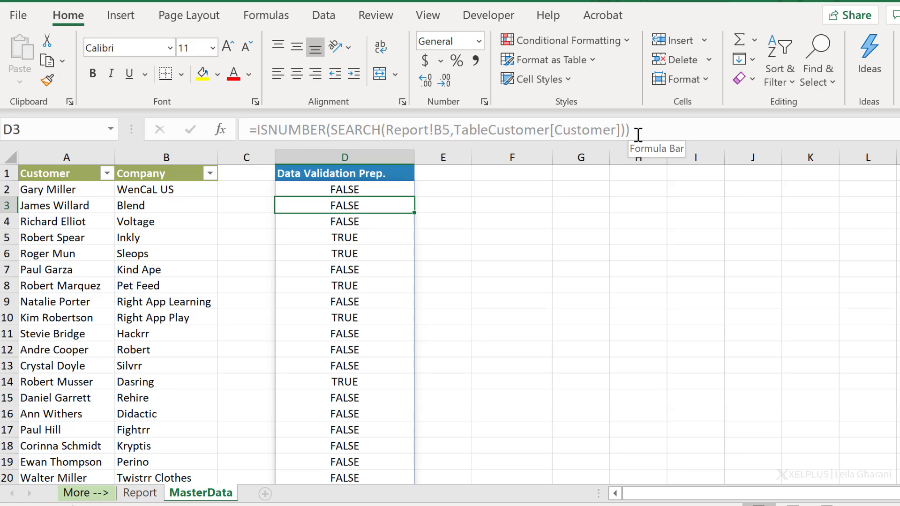
click(334, 194)
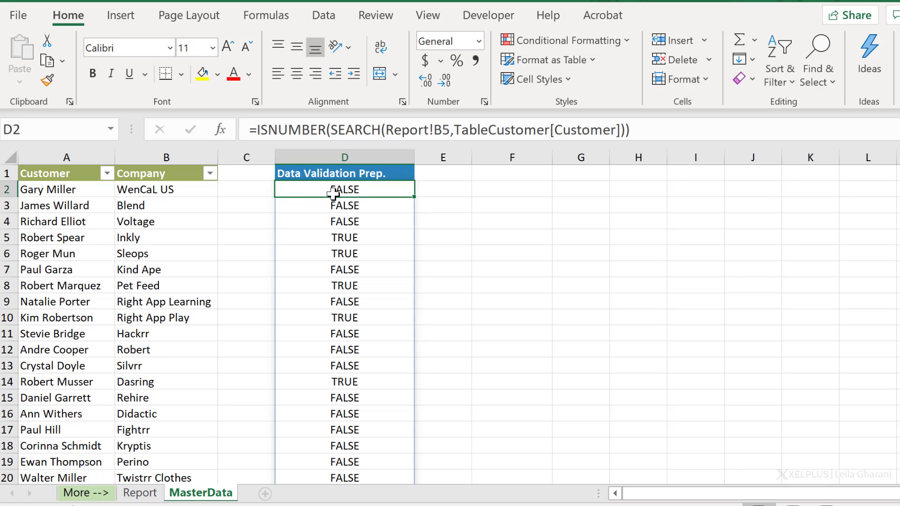
Step: Wrap it as FILTER(TableCustomer[Customer],ISNUMBER(...),"not found") so seven Robert/Roger names spill
click(260, 131)
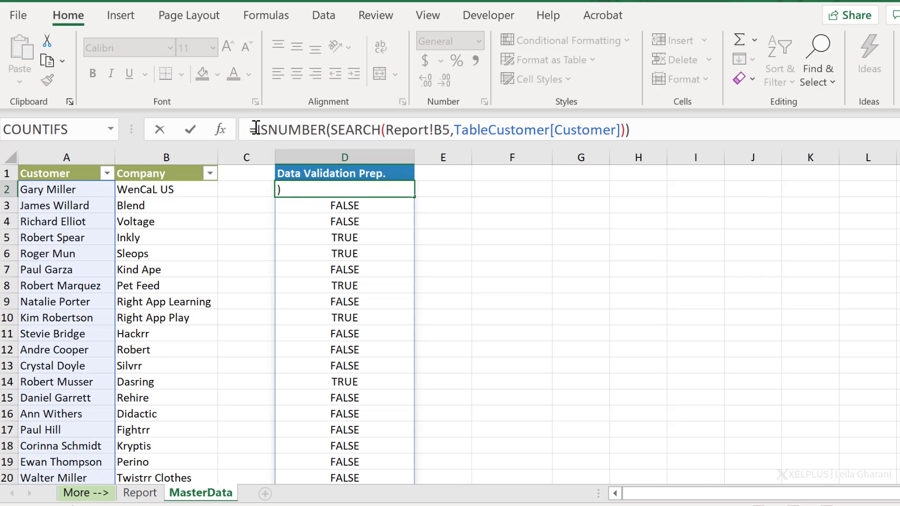
key(Home)
key(Right)
text(filter()
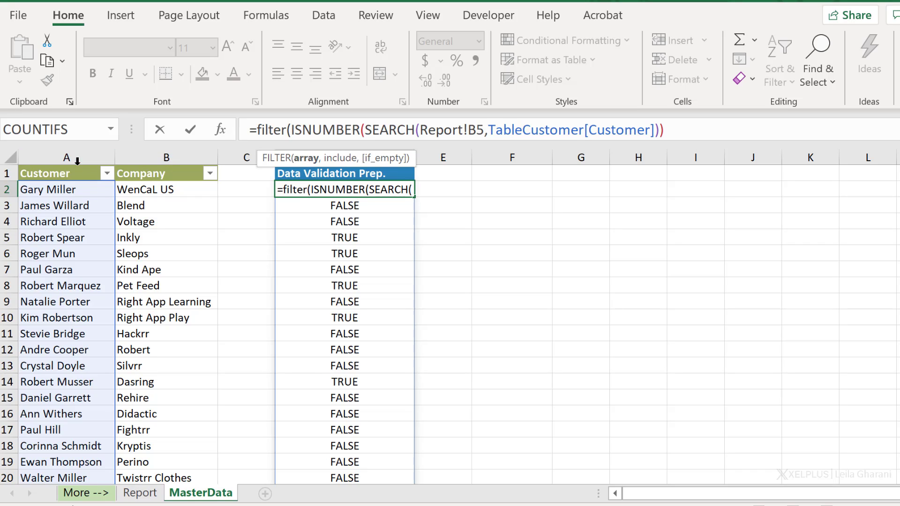
click(78, 161)
text(,)
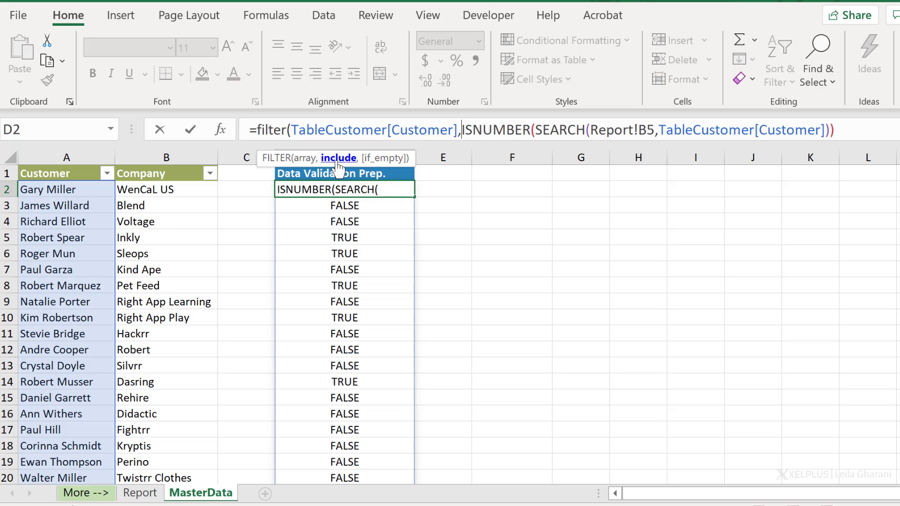
key(shift+End)
click(824, 130)
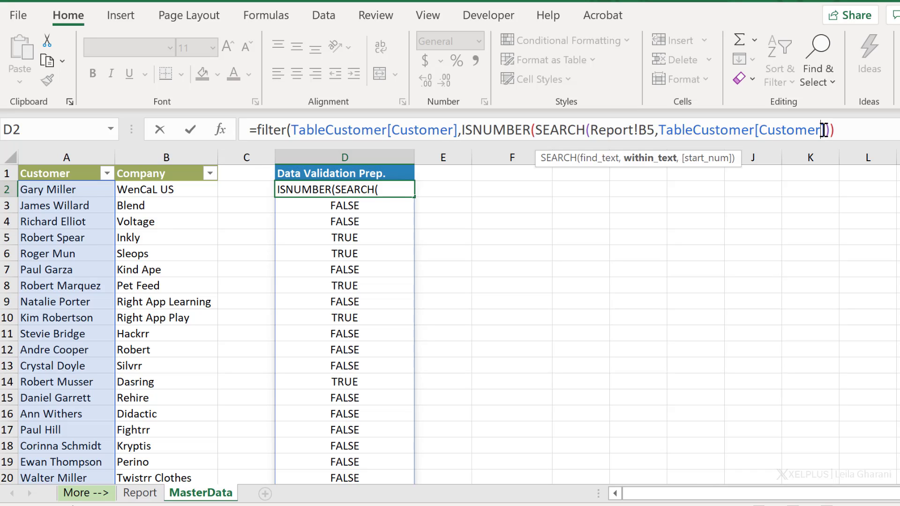
text())
click(842, 130)
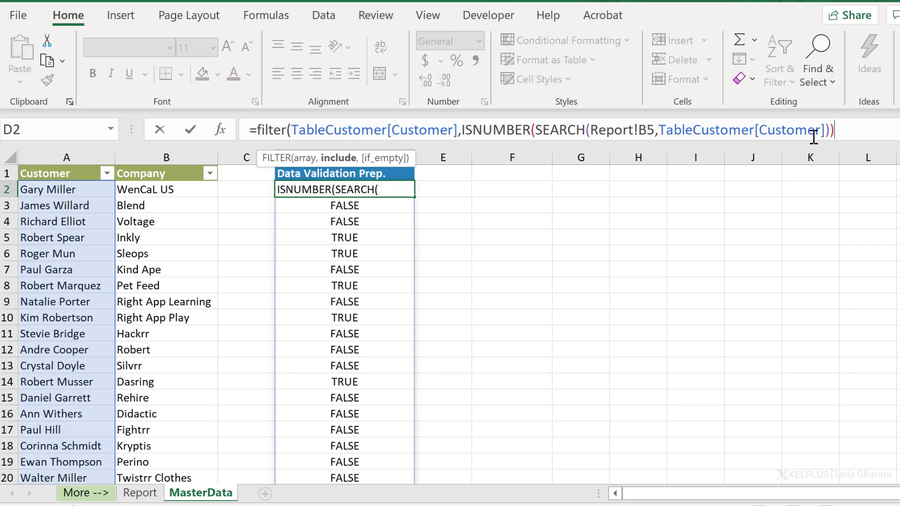
text(,)
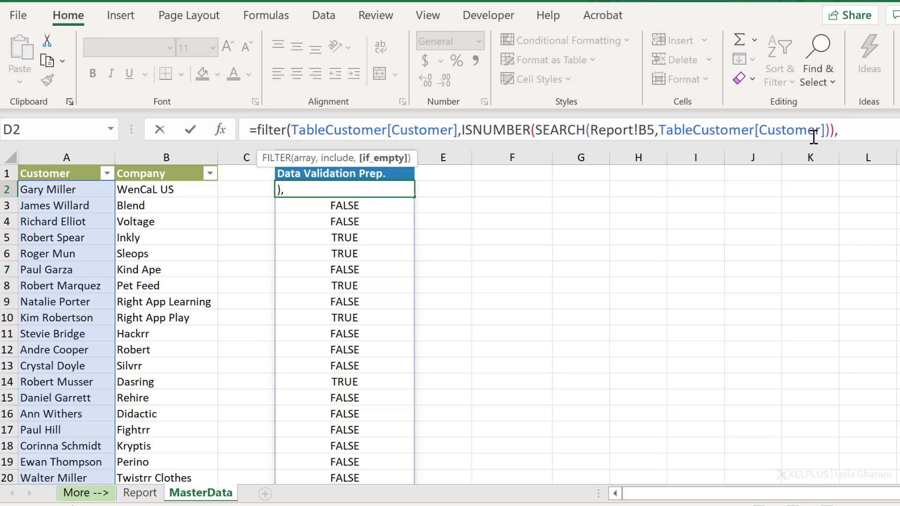
text("not found")
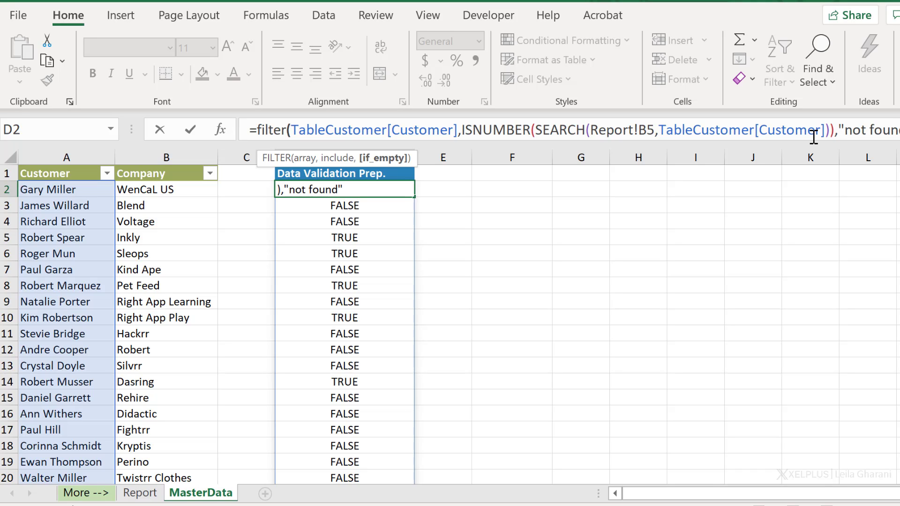
text())
key(Return)
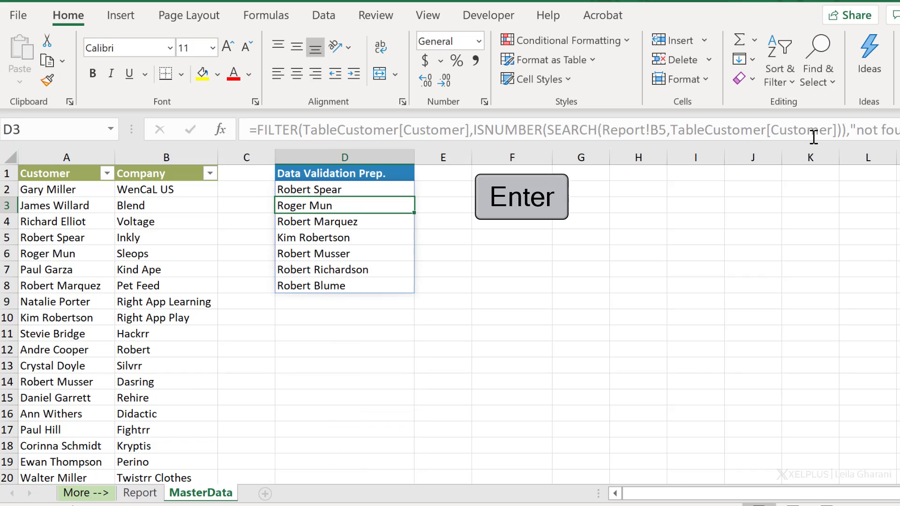
Step: Set Data Validation on Report B5 to Allow: List with Source =MasterData!$D$2#
click(140, 493)
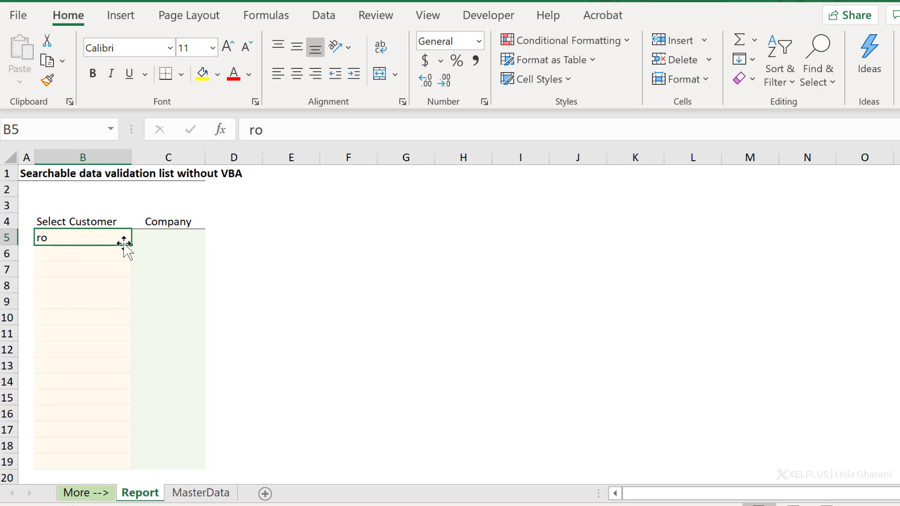
click(320, 17)
click(648, 79)
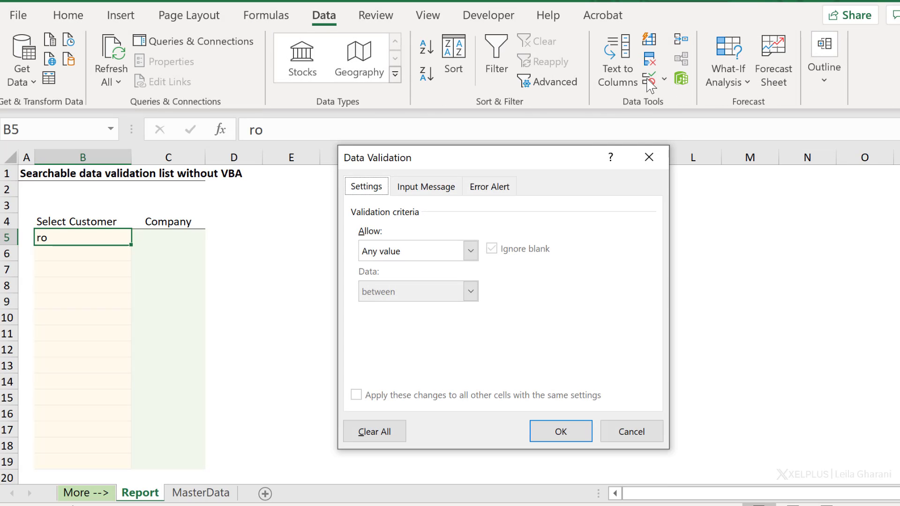
click(470, 252)
click(412, 308)
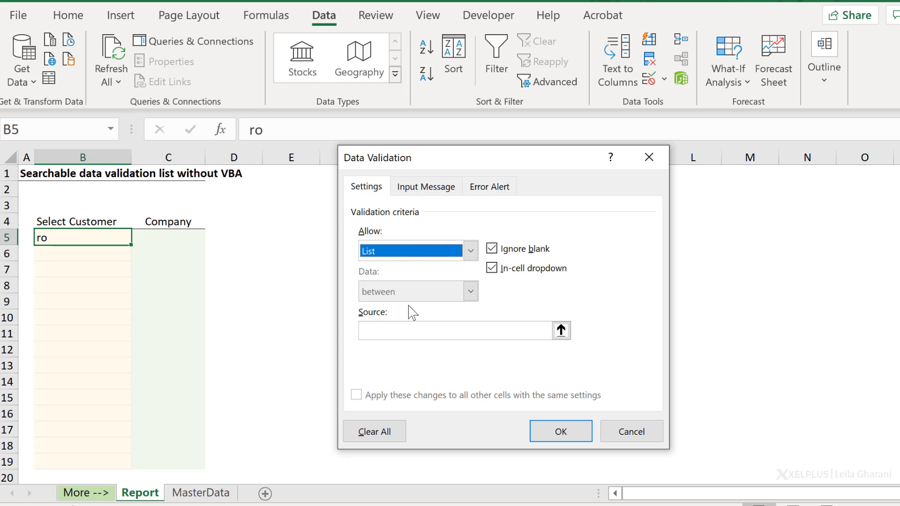
click(402, 330)
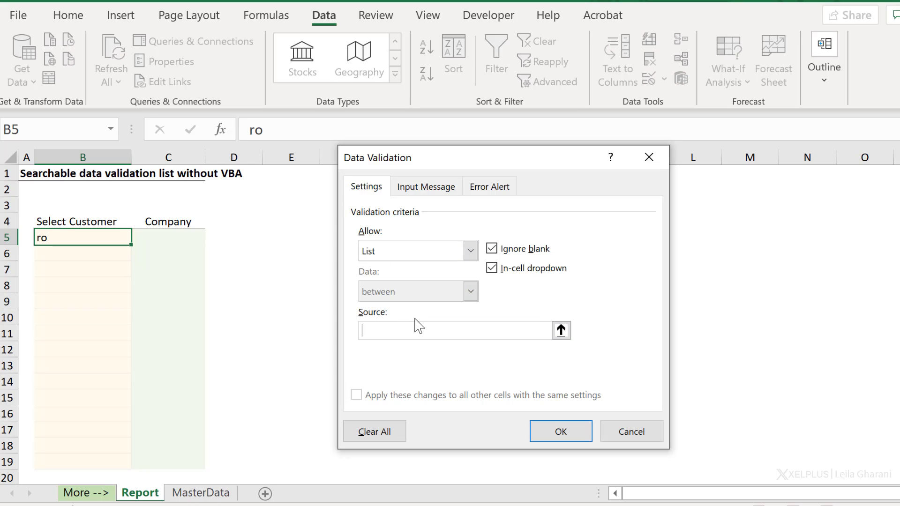
click(211, 495)
click(308, 191)
drag(408, 166, 557, 155)
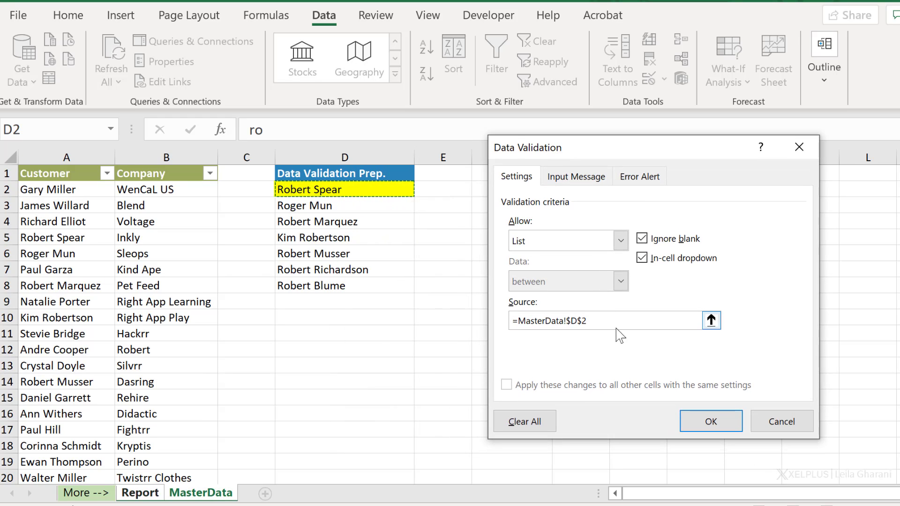
click(614, 328)
text(#)
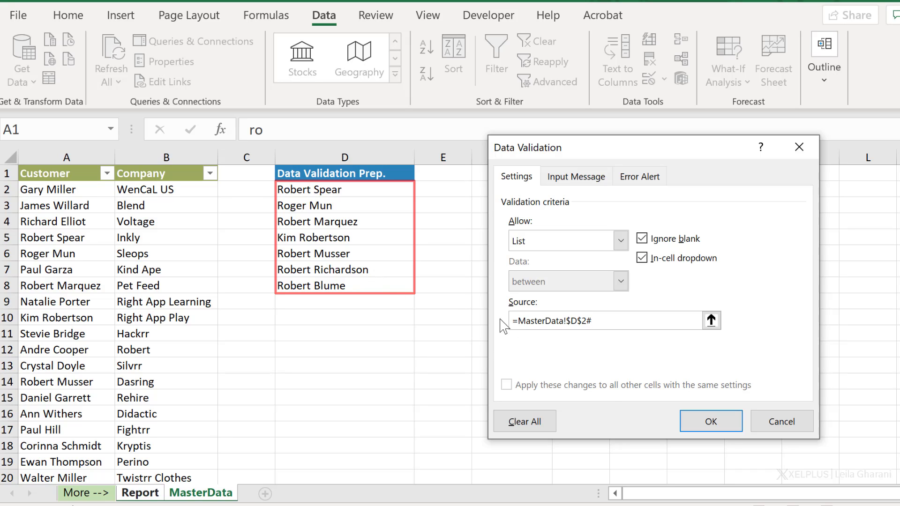
Step: Confirm the validation, browse B5's drop-down, and find a typed entry rejected by the invalid-data alert
click(707, 422)
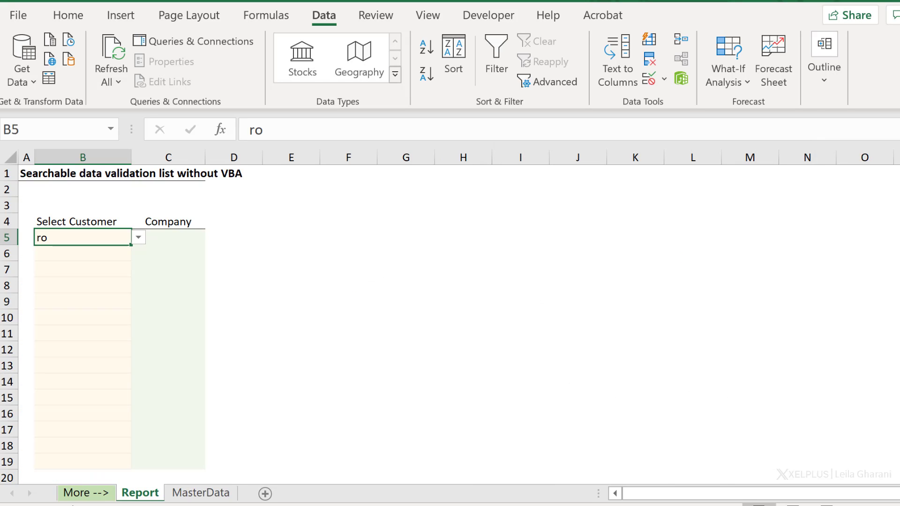
click(138, 239)
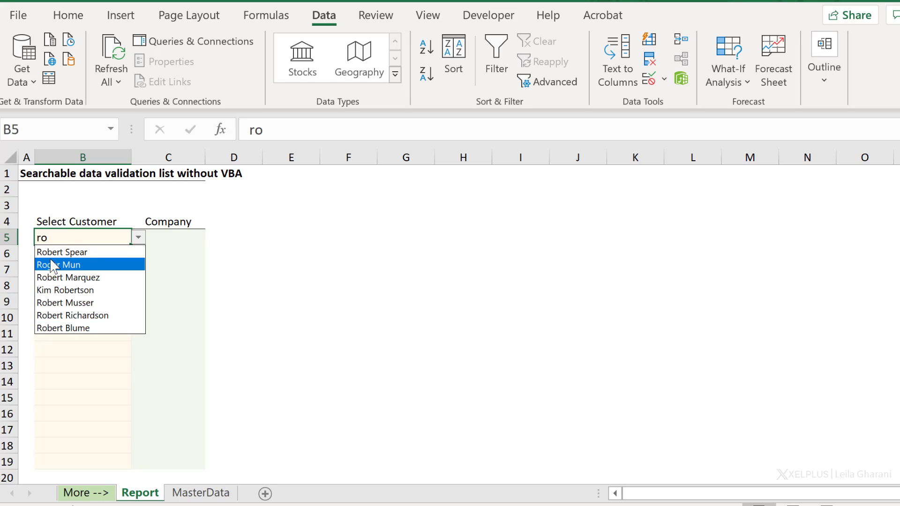
click(58, 237)
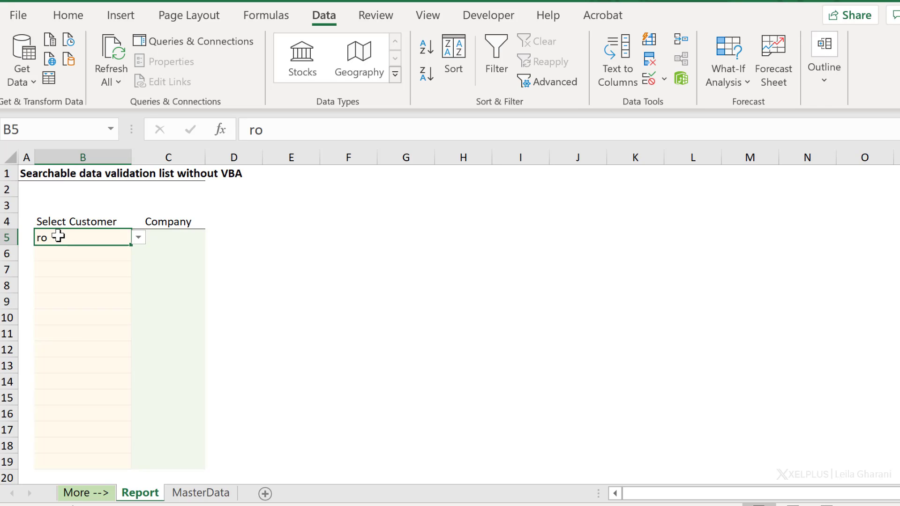
key(BackSpace)
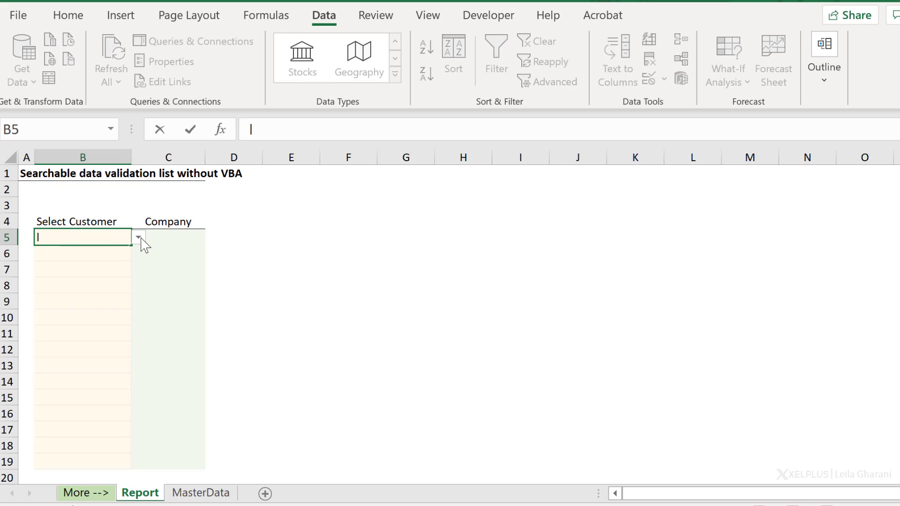
key(Return)
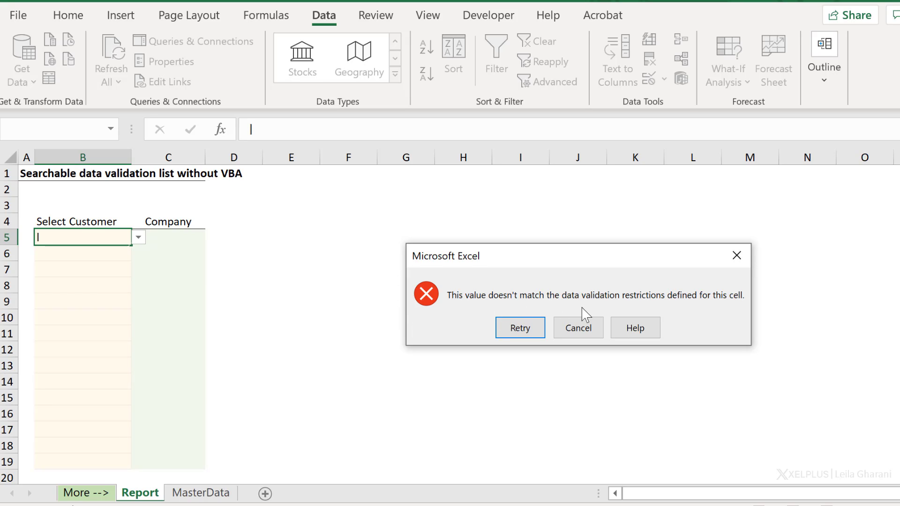
click(737, 257)
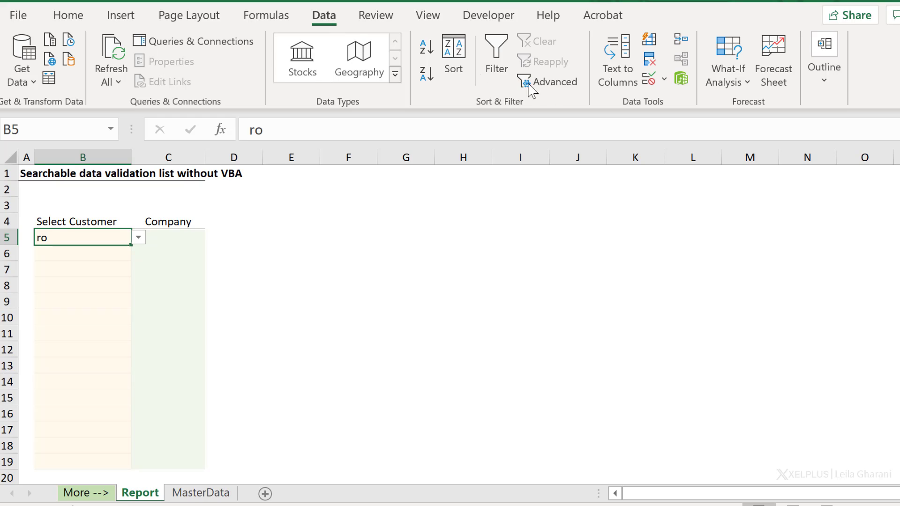
Step: Turn off 'Show error alert after invalid data is entered' for B5's validation
click(648, 81)
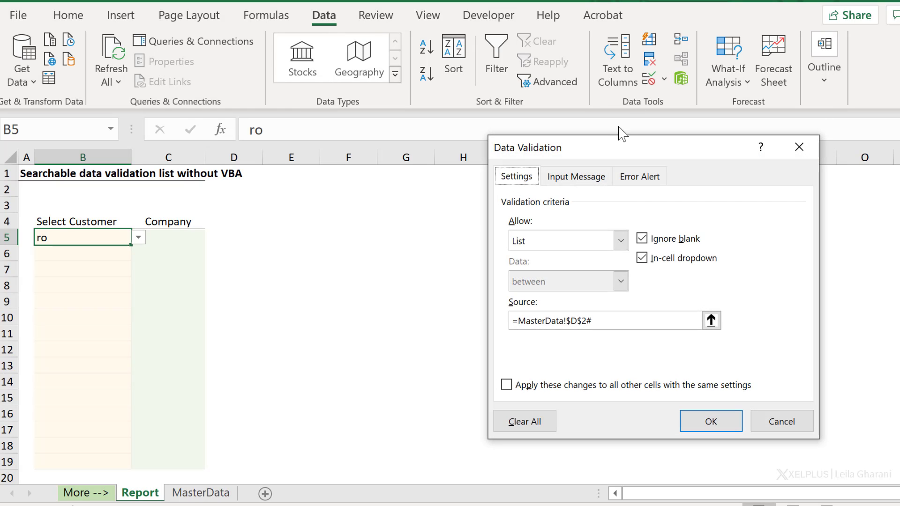
click(636, 180)
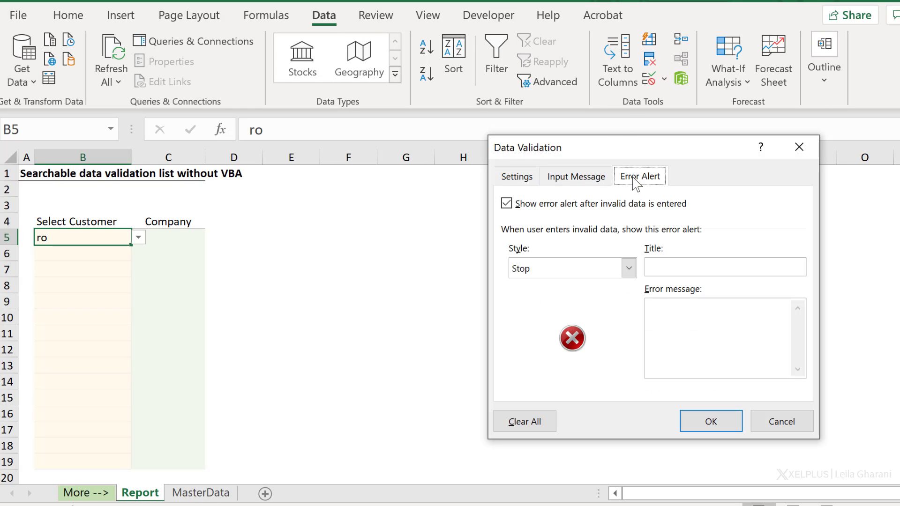
click(507, 203)
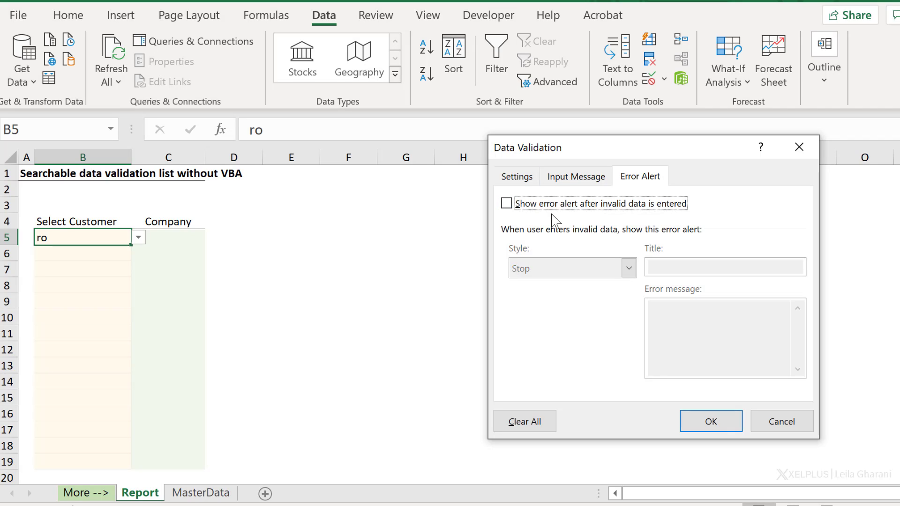
click(710, 422)
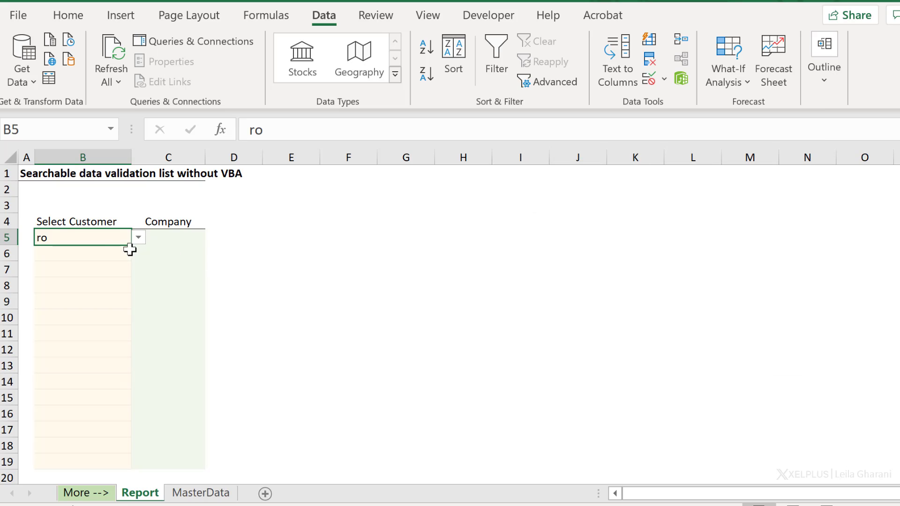
Step: Try partial search texts in B5 and browse the filtered customer drop-down without choosing
key(BackSpace)
click(141, 239)
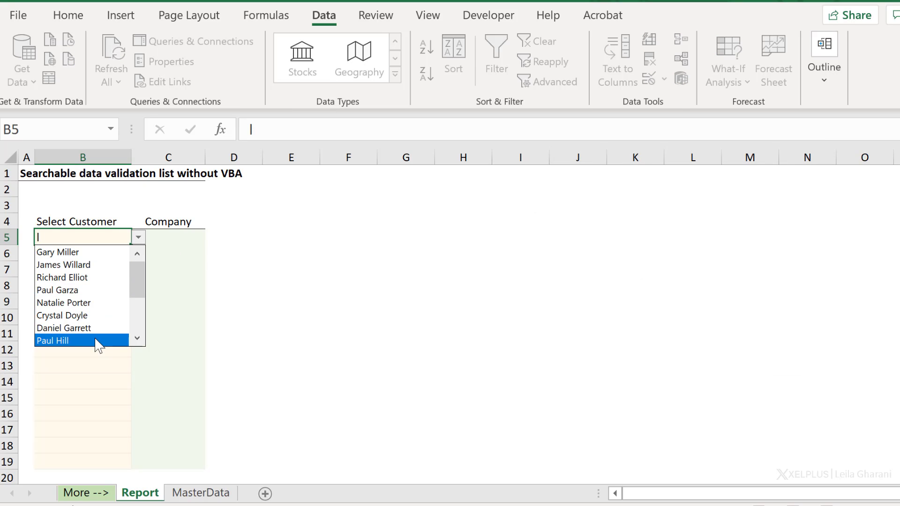
click(83, 240)
key(BackSpace)
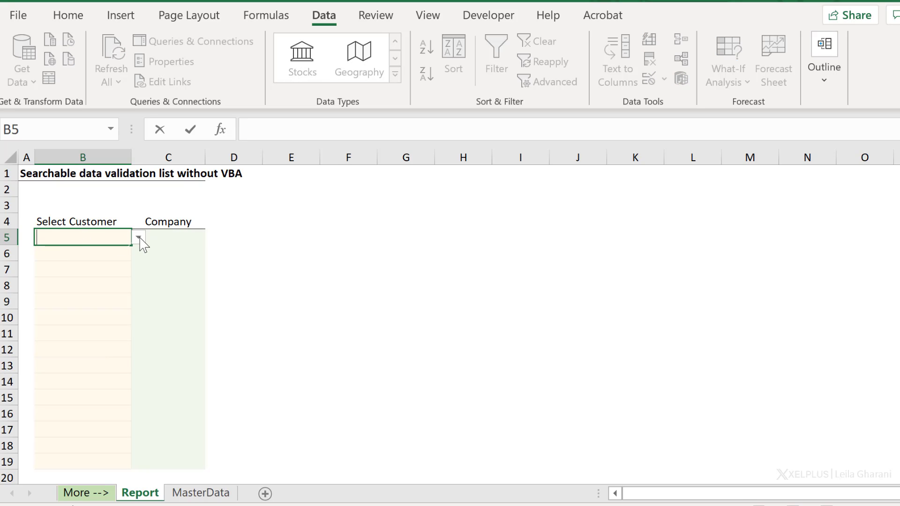
click(139, 237)
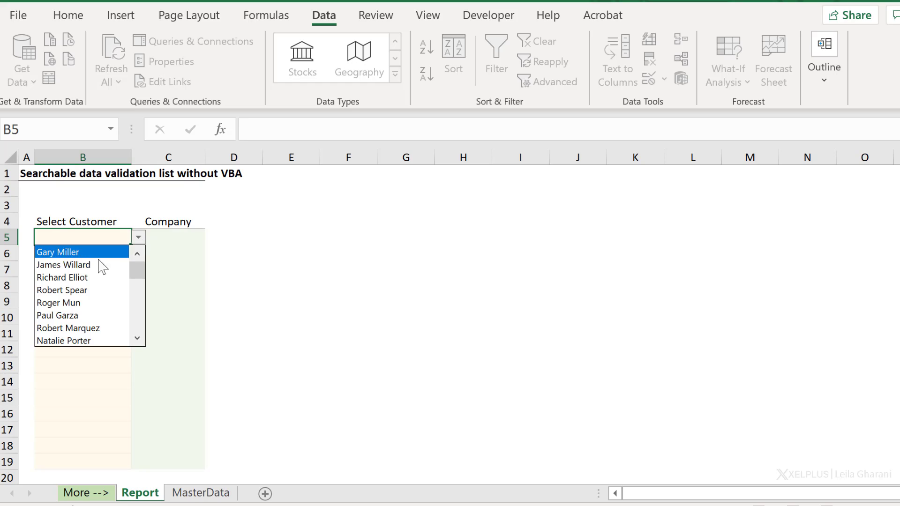
mouse_move(137, 279)
mouse_down()
mouse_move(143, 352)
mouse_move(136, 268)
mouse_up()
click(98, 237)
Step: Search leila in B5, see only Not Found offered, and clear the cell
key(BackSpace)
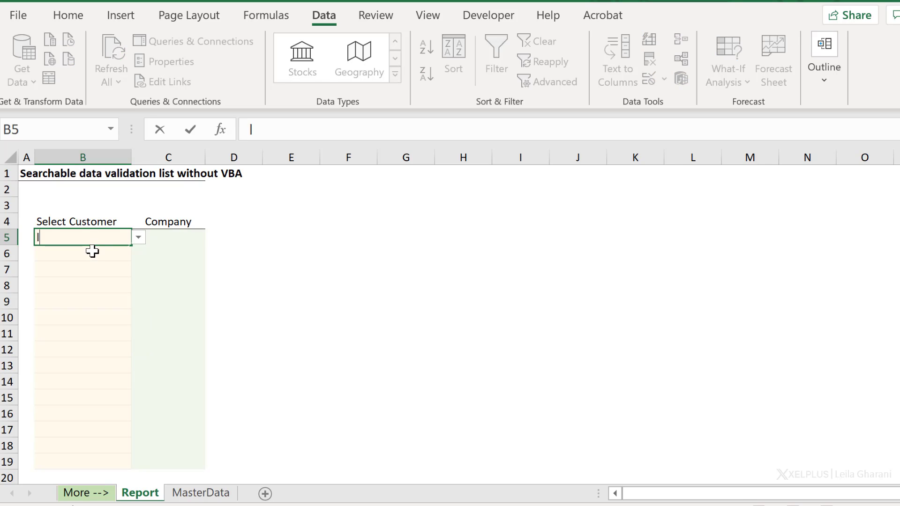
text(leila)
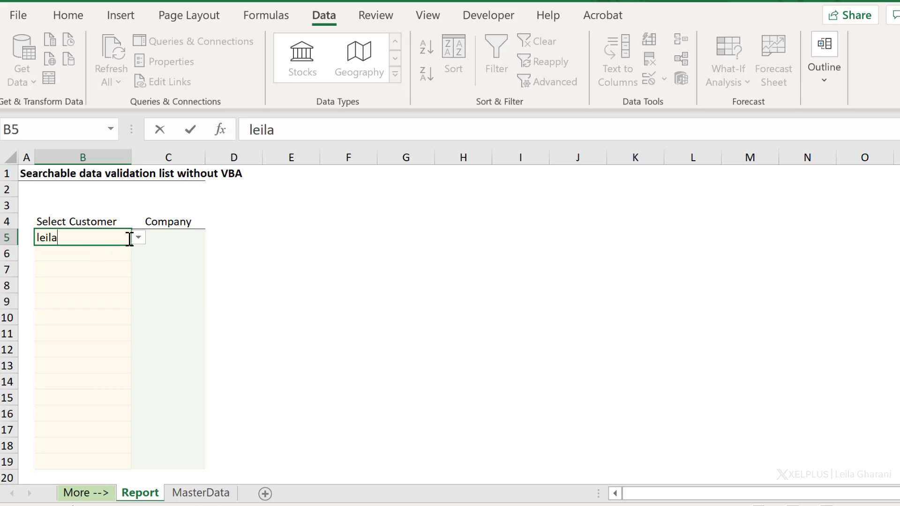
click(138, 238)
click(102, 236)
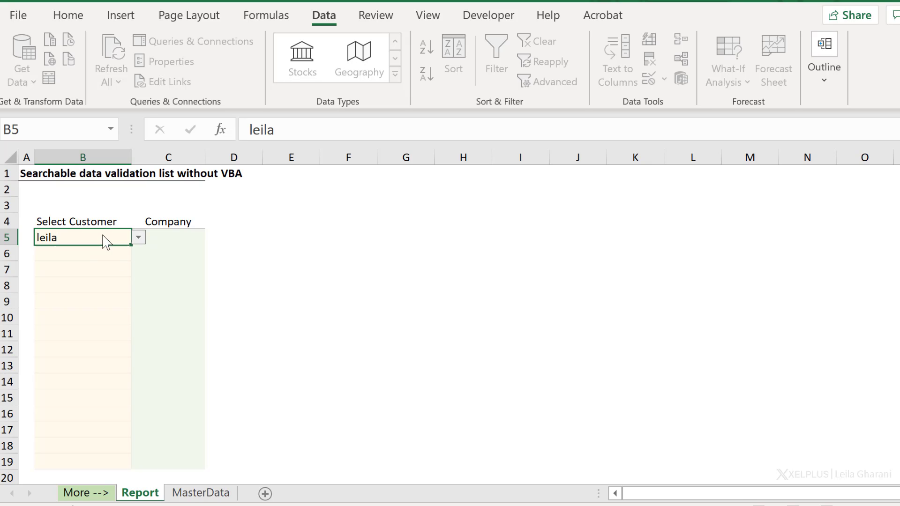
key(Delete)
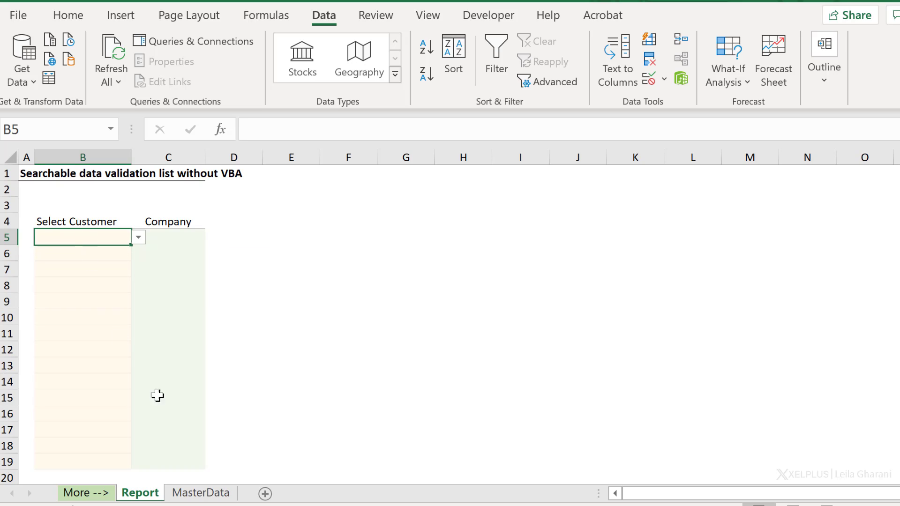
Step: Check that MasterData D2's FILTER now spills every customer name, then return to Report
click(197, 493)
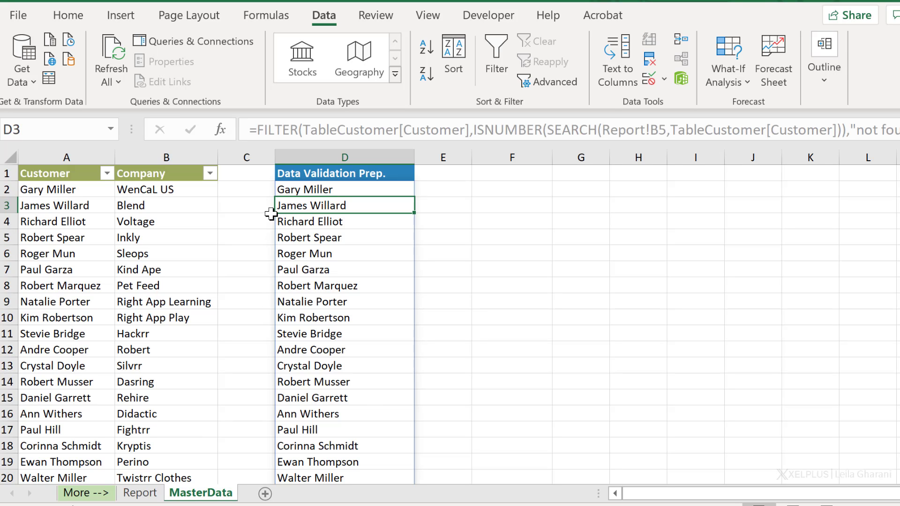
click(310, 191)
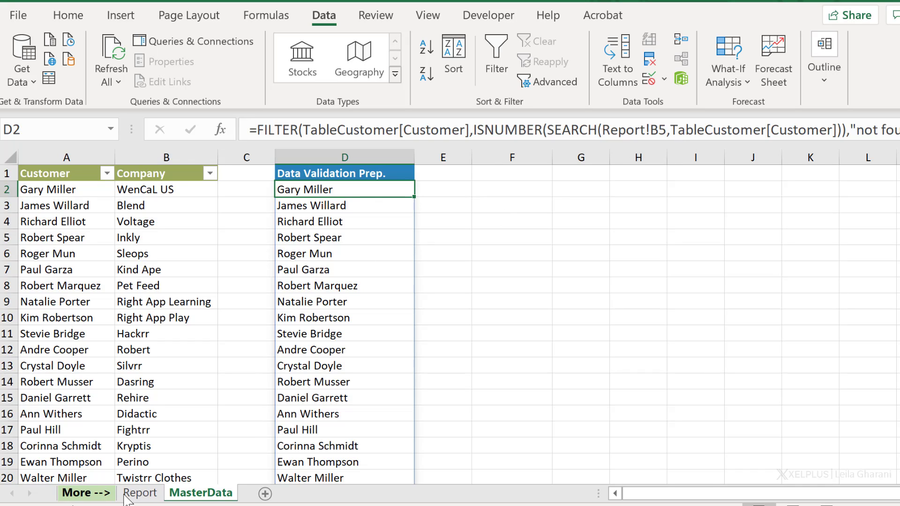
click(139, 493)
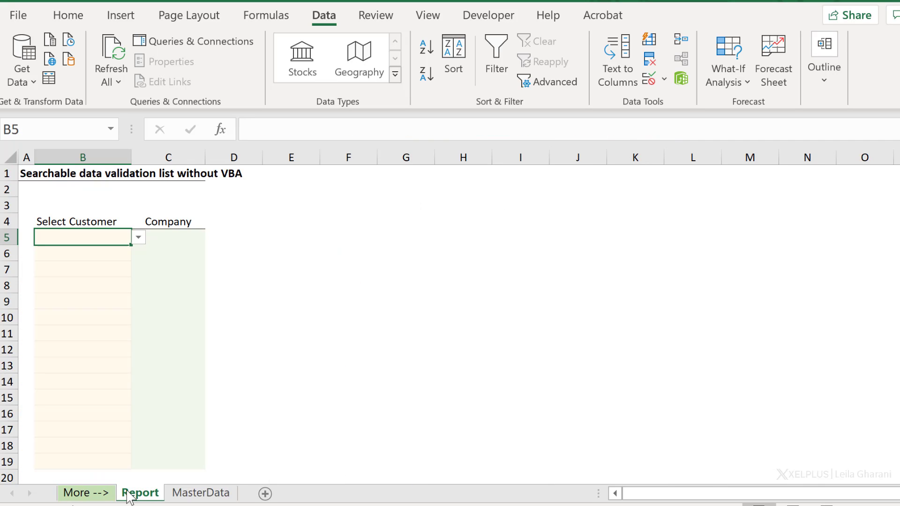
click(95, 255)
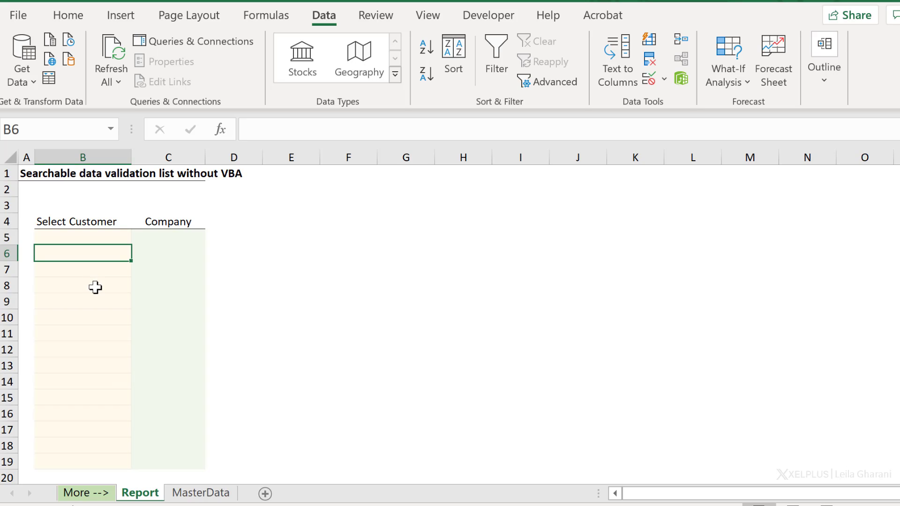
click(92, 239)
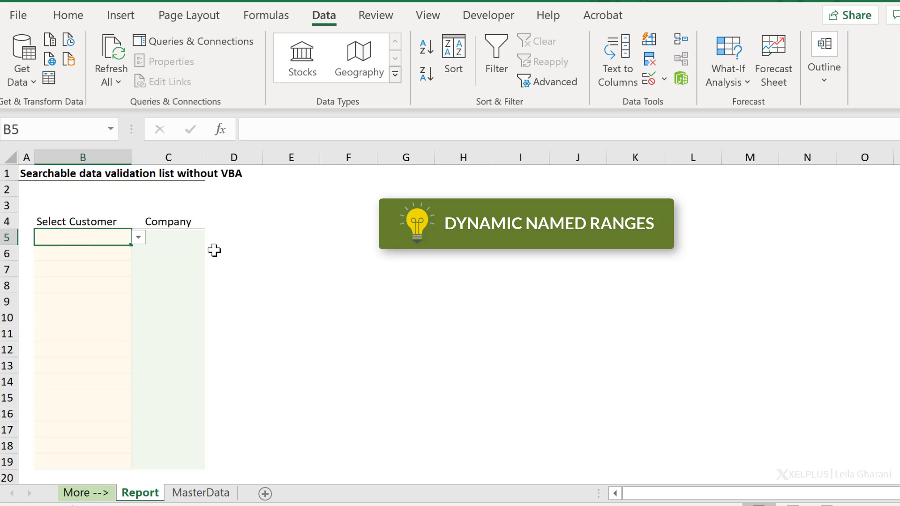
click(238, 250)
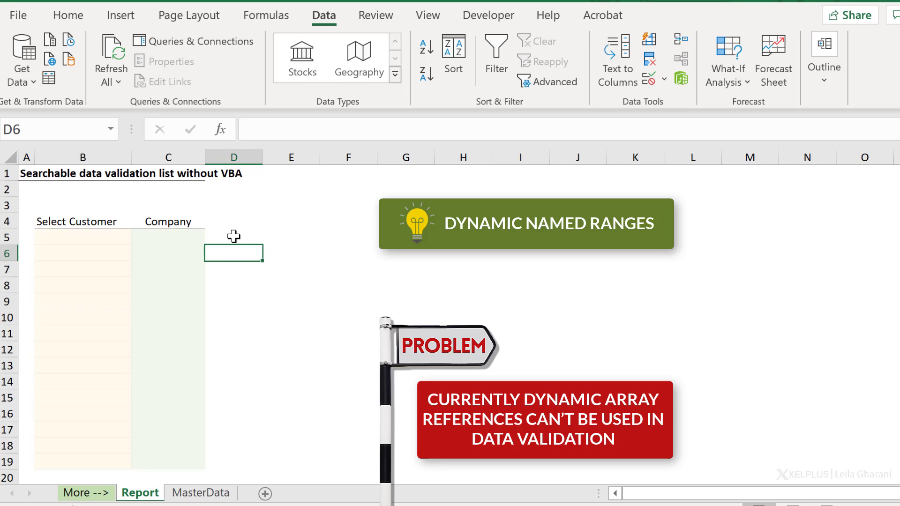
click(233, 236)
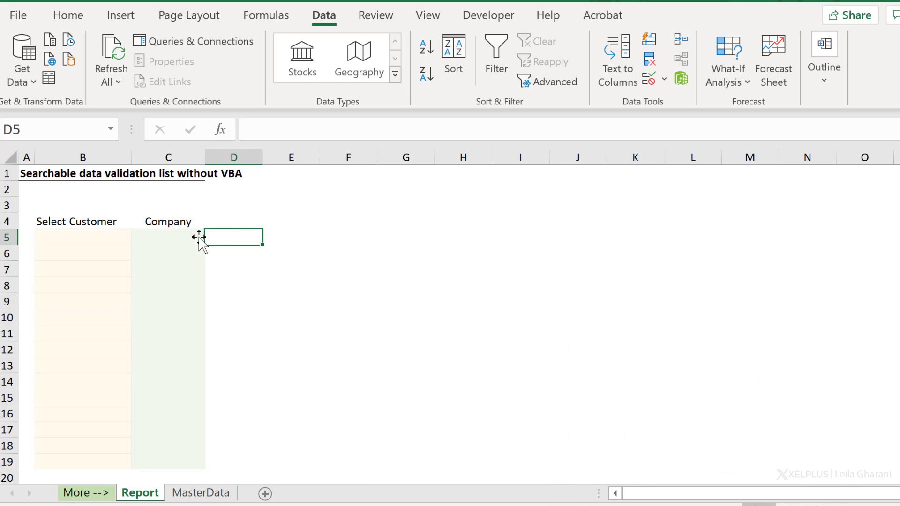
Step: Enter ro in B5 and a helper formula =B5 in E5
click(113, 239)
text(ro)
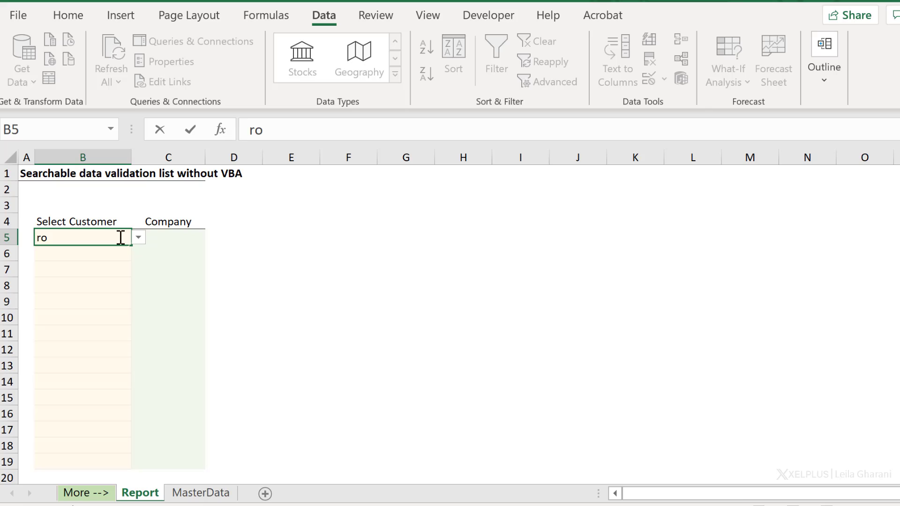
key(Return)
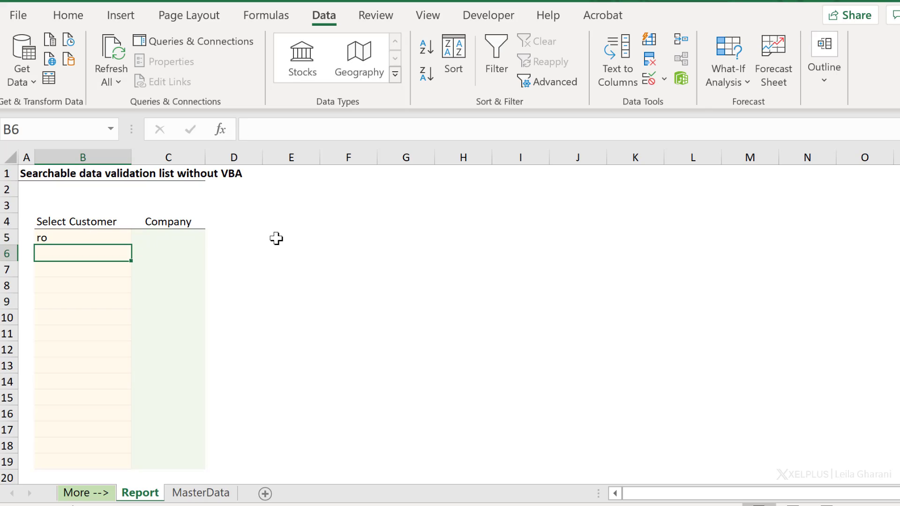
click(279, 239)
text(=)
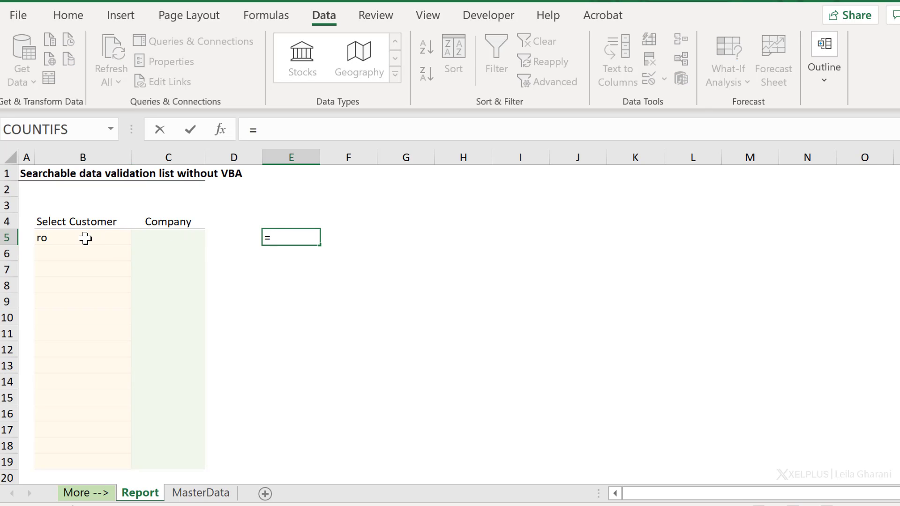
click(84, 237)
key(Return)
click(275, 235)
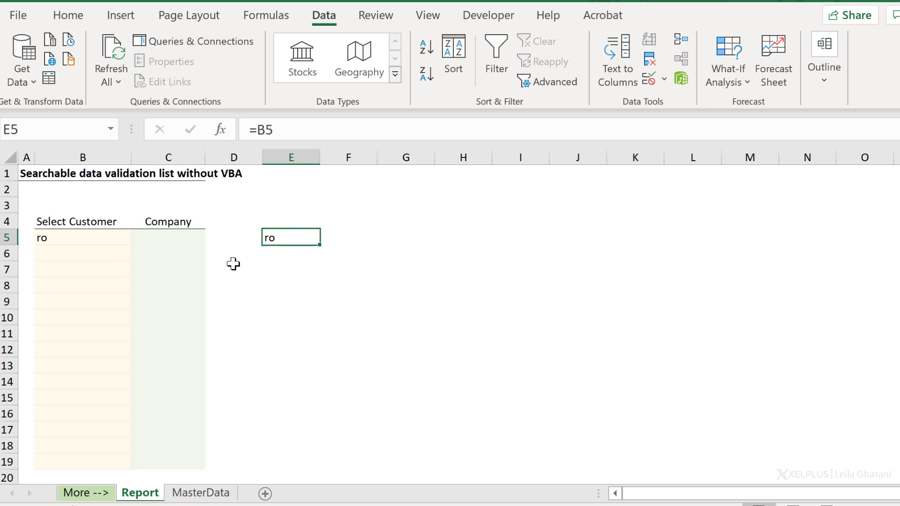
Step: Copy the FILTER formula from MasterData D2 into F5, pointing its search reference at E5
click(199, 493)
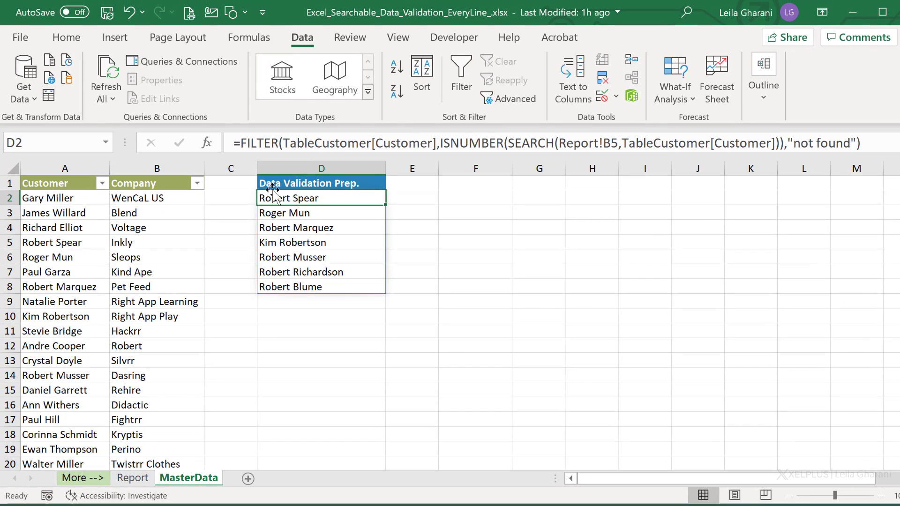
mouse_move(233, 143)
mouse_down()
mouse_move(843, 146)
mouse_move(870, 137)
mouse_up()
key(ctrl+c)
key(Return)
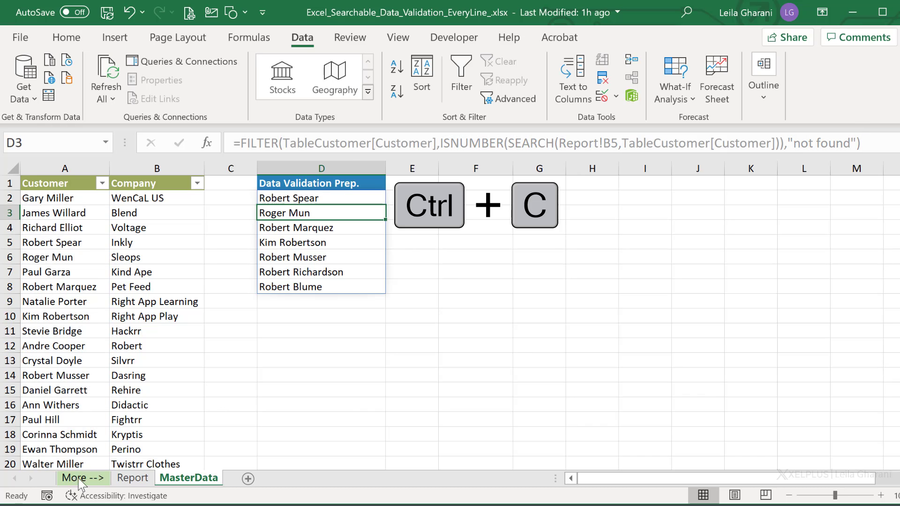
click(133, 478)
click(338, 244)
click(284, 144)
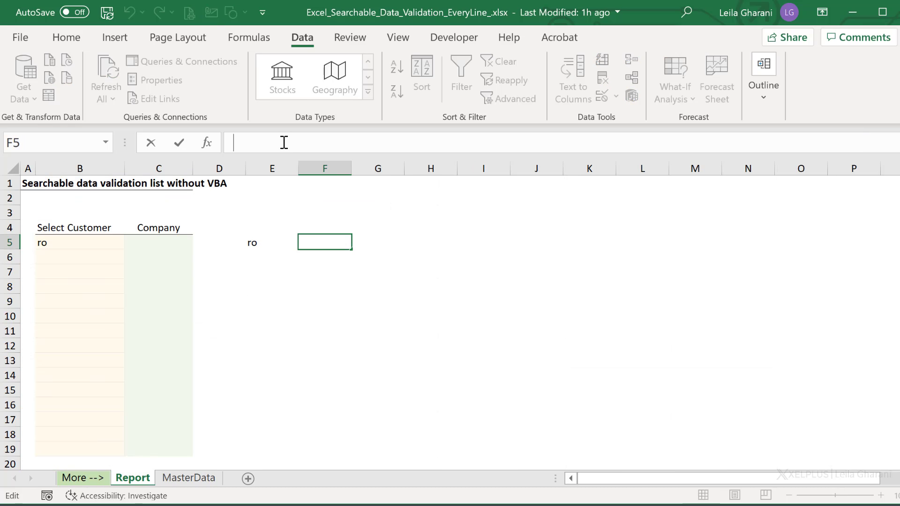
key(ctrl+v)
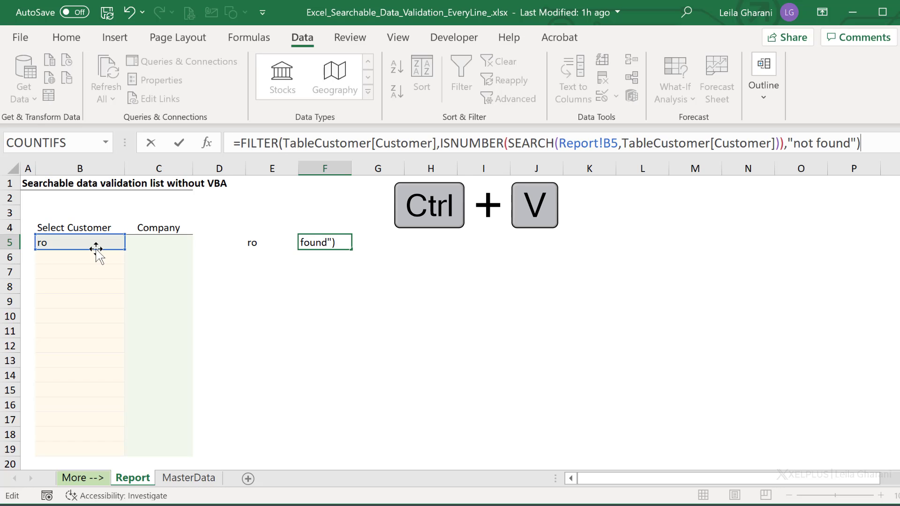
drag(96, 251, 247, 246)
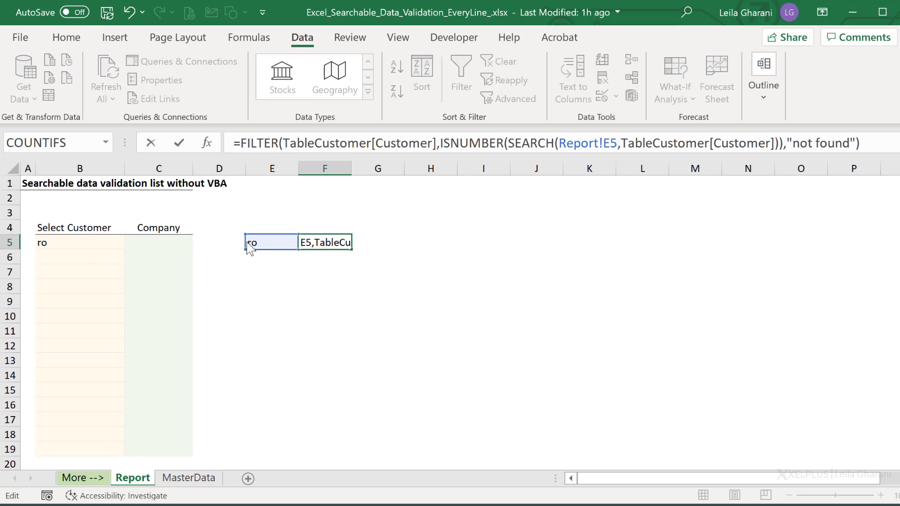
key(Return)
click(332, 242)
Step: Test the F5 spill with search terms ki and l in B5
click(77, 242)
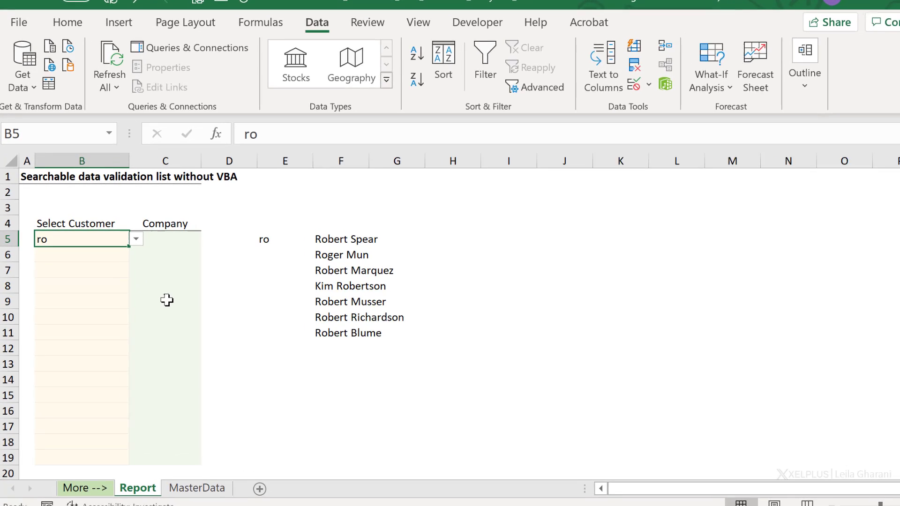
text(ki)
key(Return)
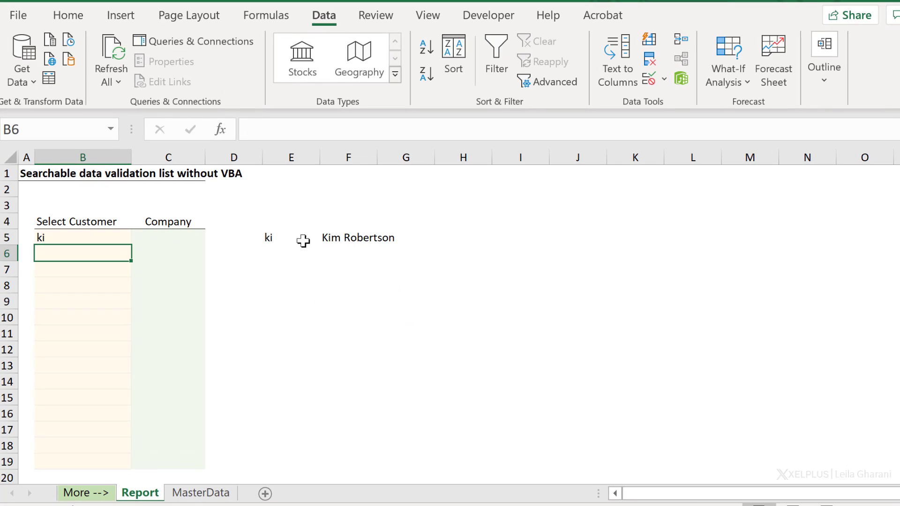
click(105, 242)
text(l)
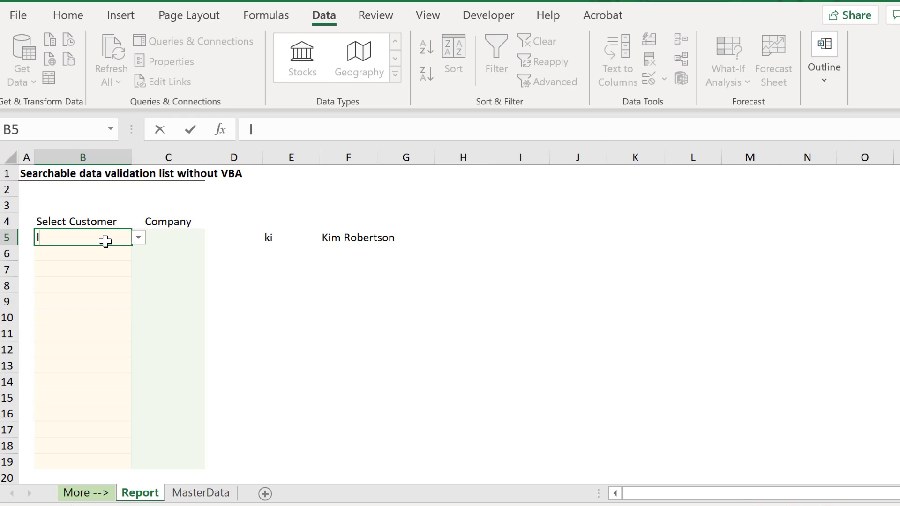
key(Return)
click(357, 238)
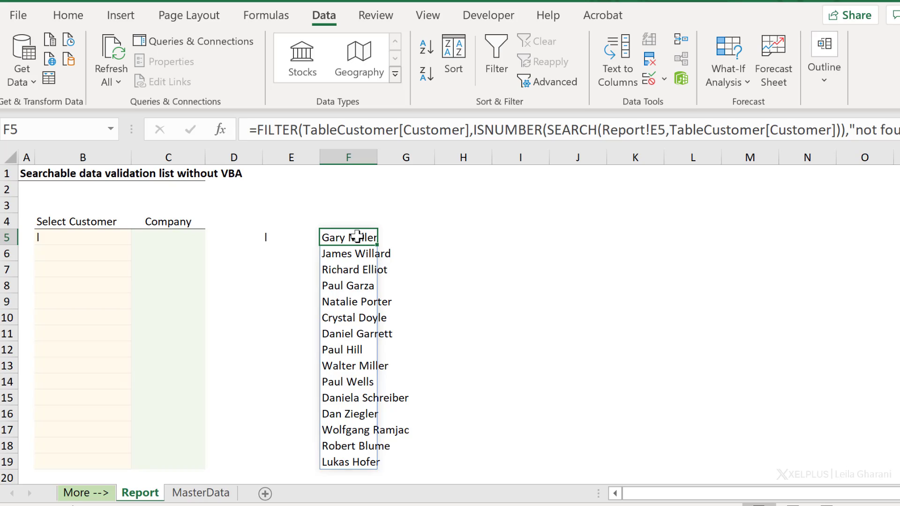
Step: Lock the reference as Report!$E5 in F5's FILTER and copy the formula text
click(652, 130)
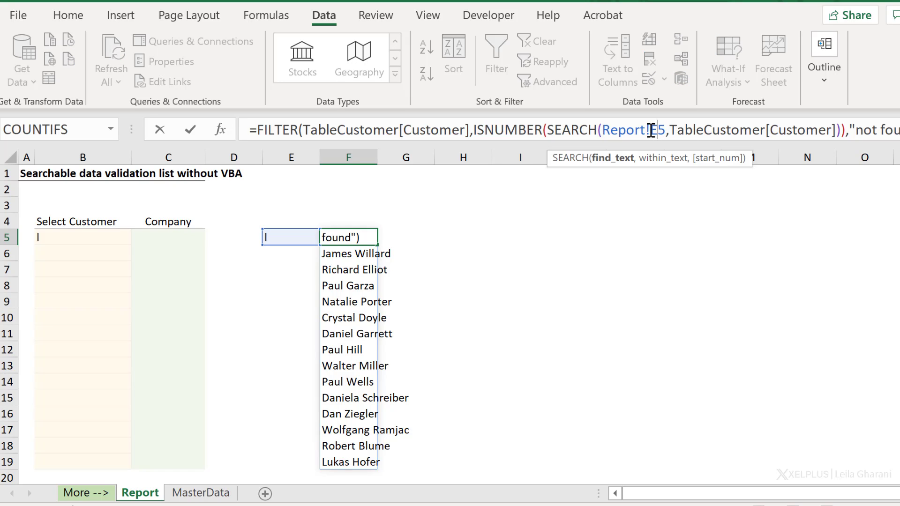
key(F4)
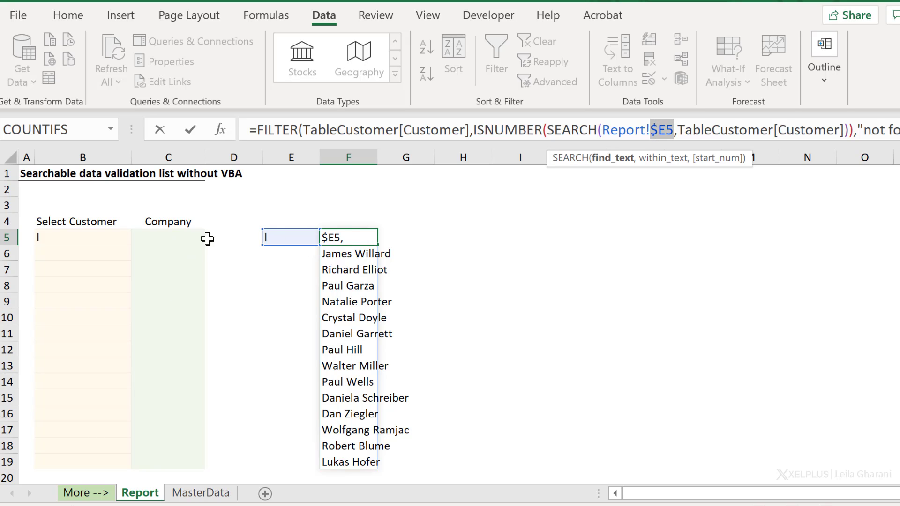
key(Return)
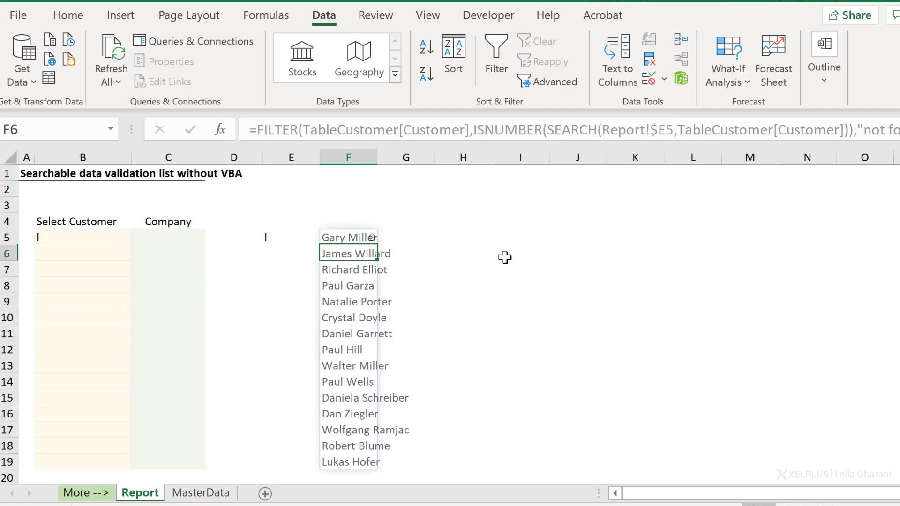
key(Up)
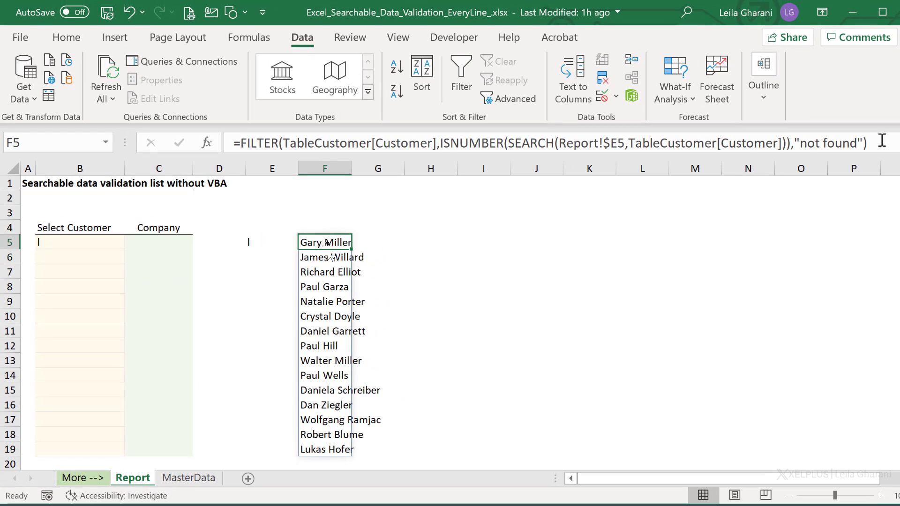
drag(882, 141, 203, 142)
key(ctrl+c)
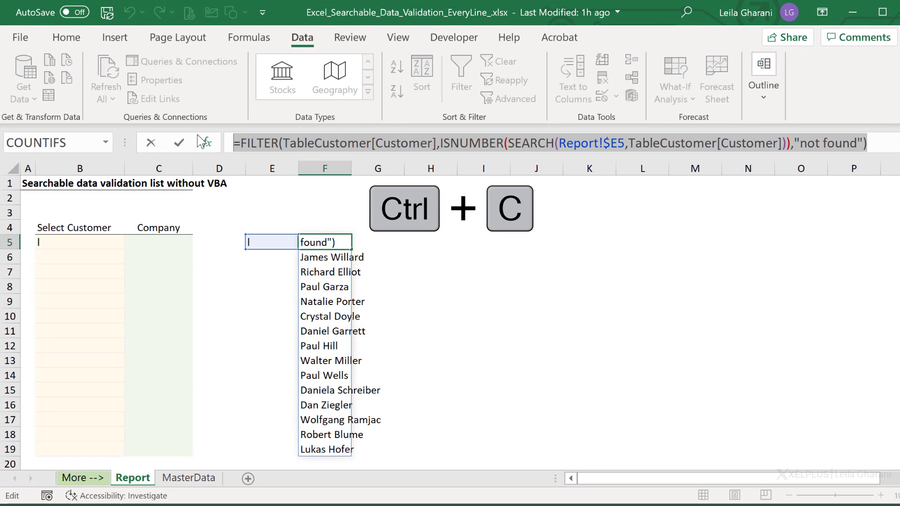
key(Escape)
Step: Create a new workbook name dv whose Refers to is the pasted FILTER formula
click(250, 37)
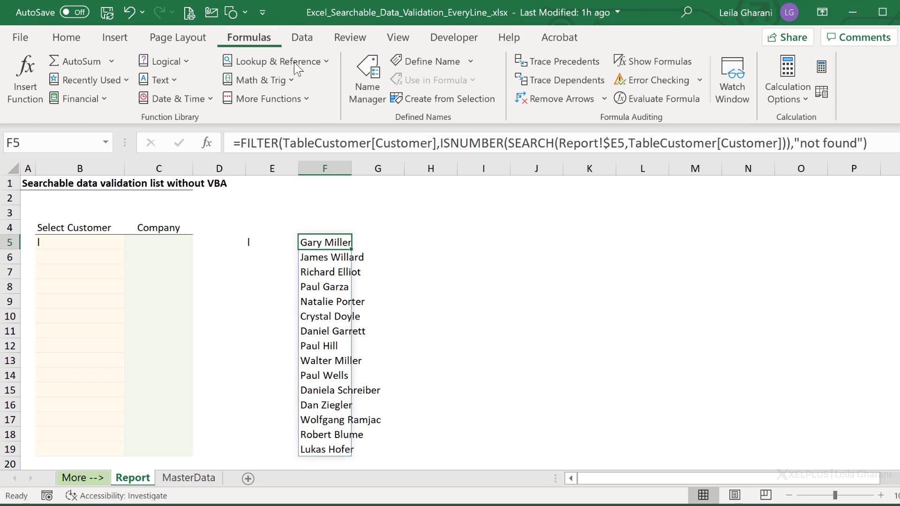
click(359, 94)
click(422, 160)
drag(603, 339, 514, 331)
key(ctrl+v)
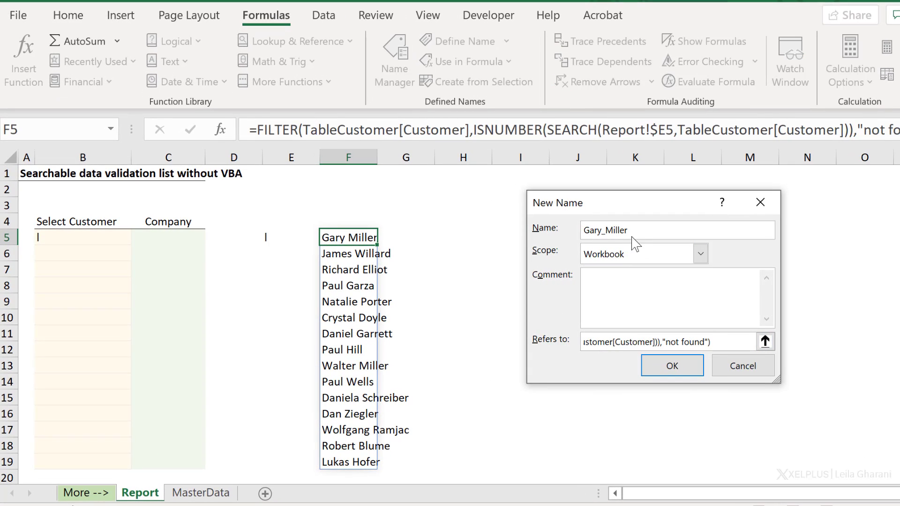
drag(632, 231, 534, 223)
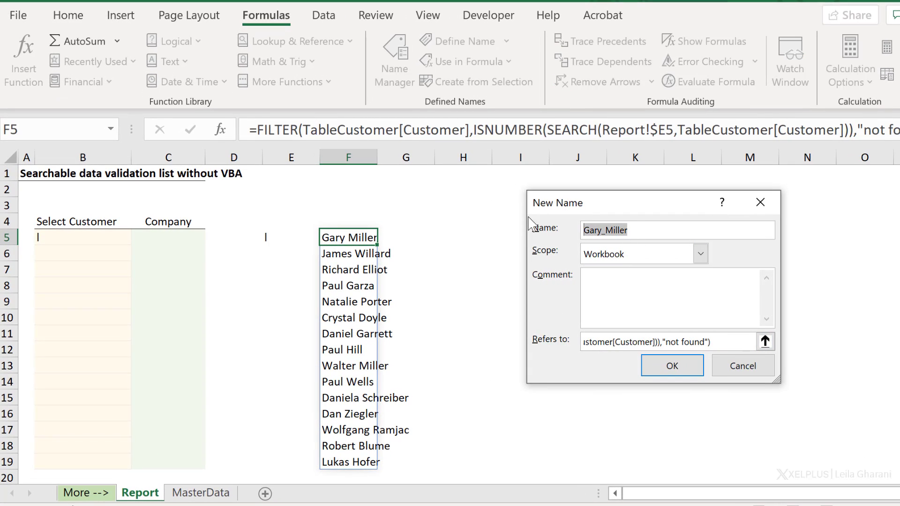
text(dv)
click(673, 369)
Step: Review the dv definition in Name Manager and close it
click(504, 419)
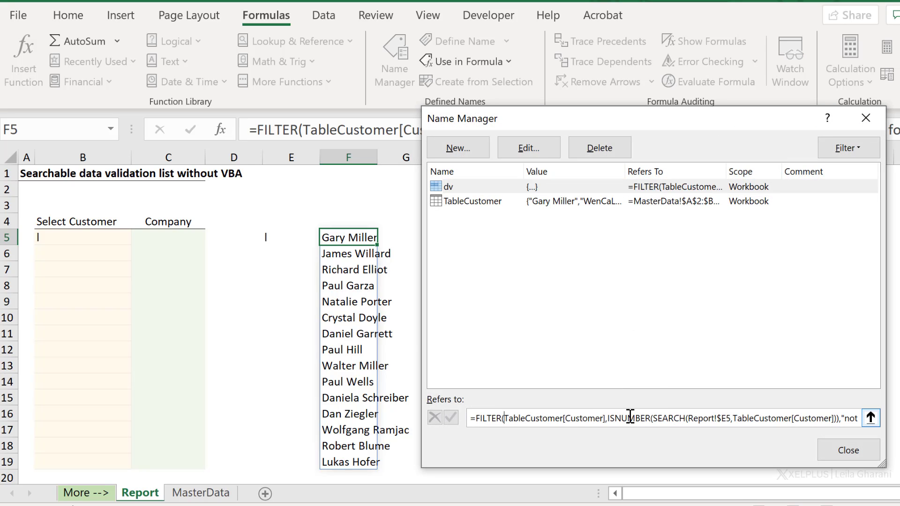
click(553, 424)
click(846, 451)
Step: Replace the FILTER formula in F5 with =dv
key(F2)
key(ctrl+shift+Home)
key(BackSpace)
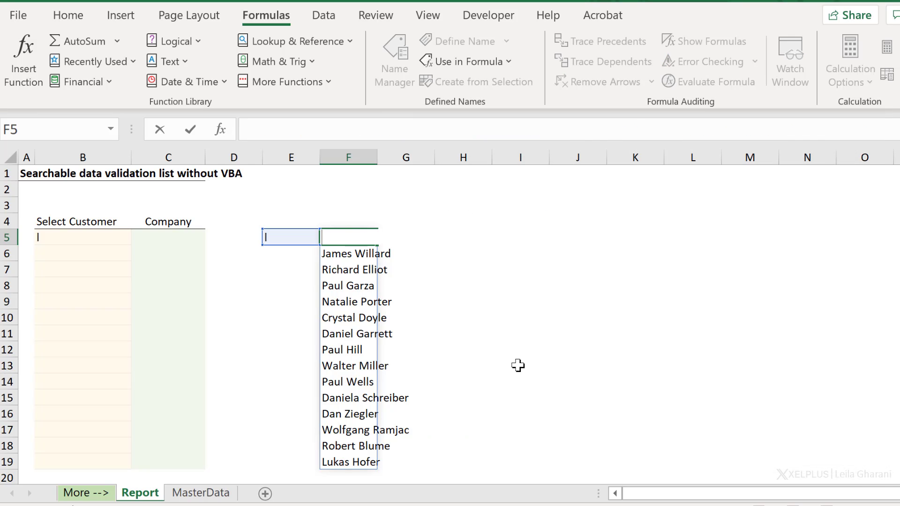
key(Return)
key(Up)
text(=)
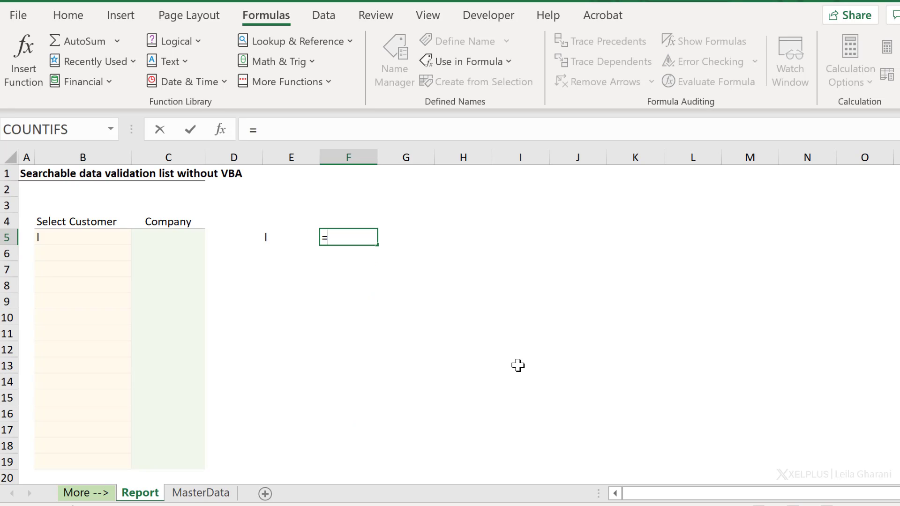
text(dv)
key(Return)
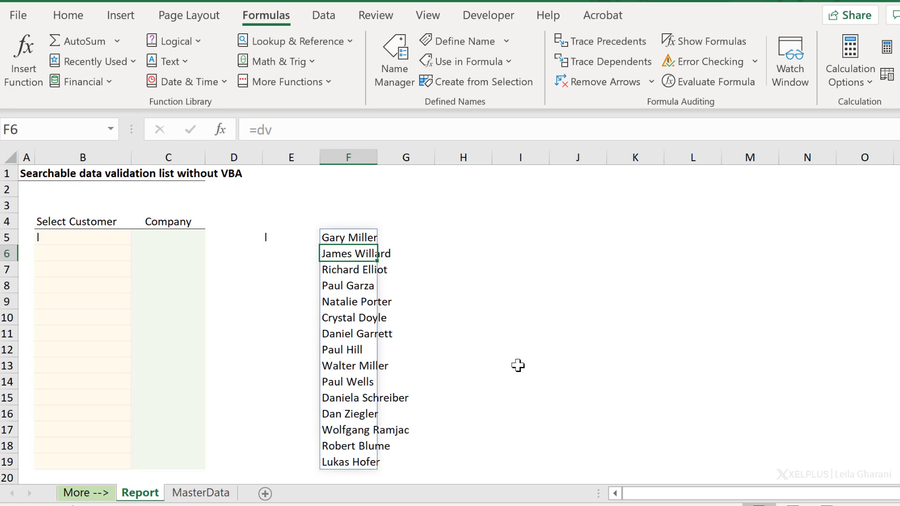
key(Up)
key(Left)
key(Left)
key(Left)
key(Left)
text(ro)
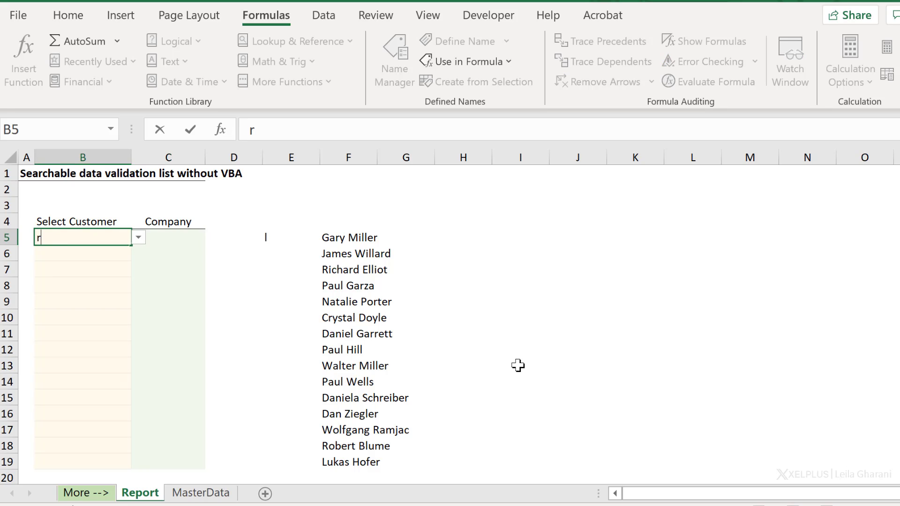
key(Return)
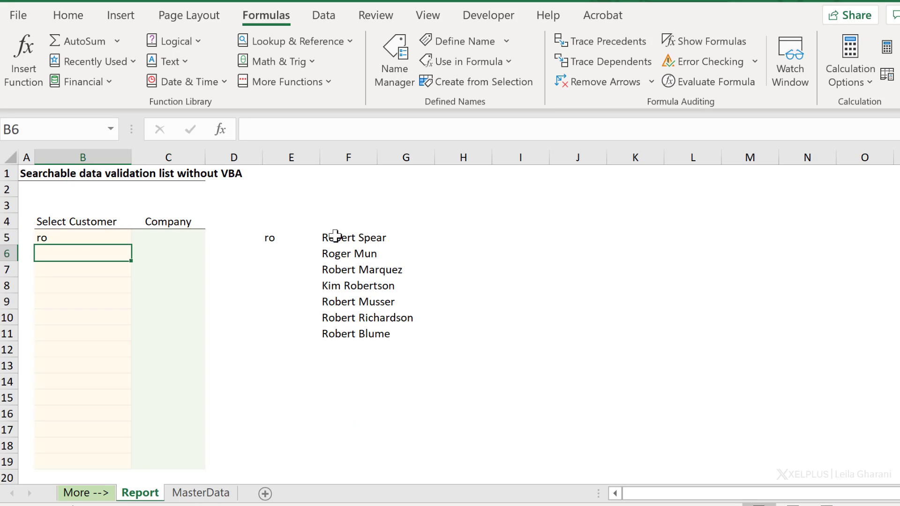
click(343, 237)
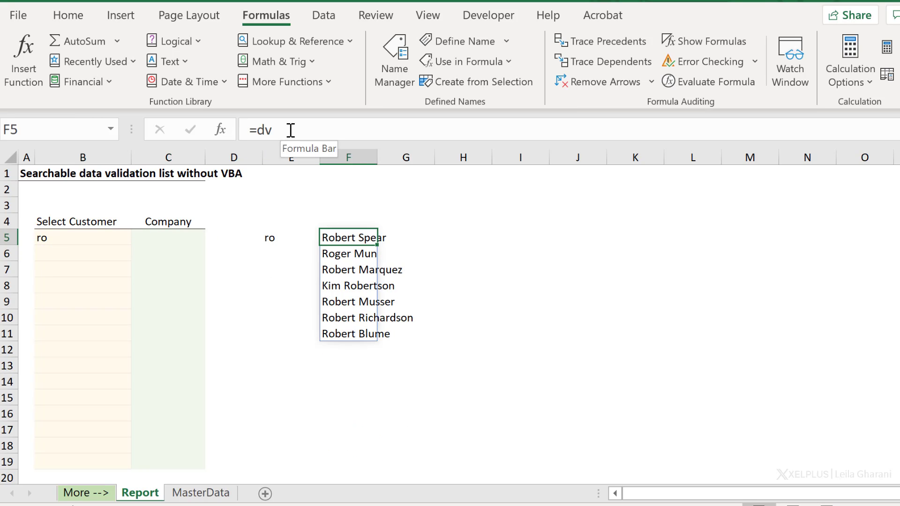
click(85, 254)
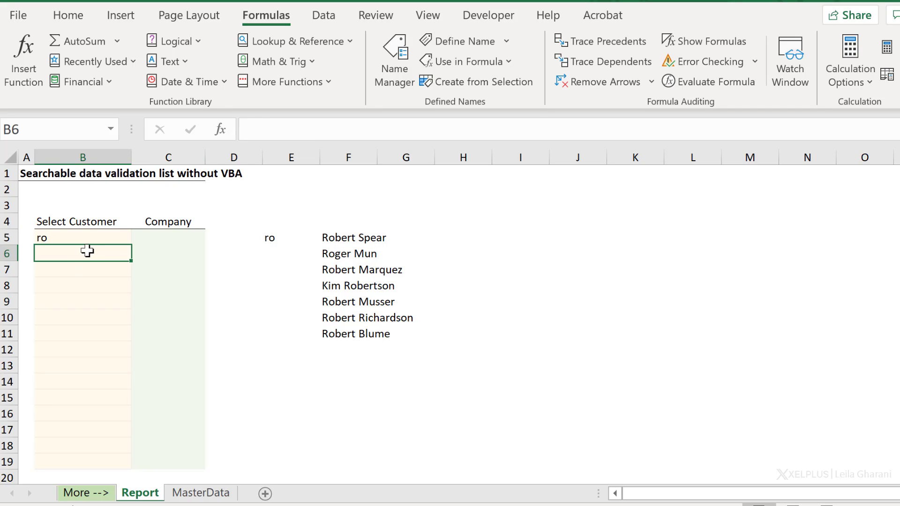
text(miller)
key(Return)
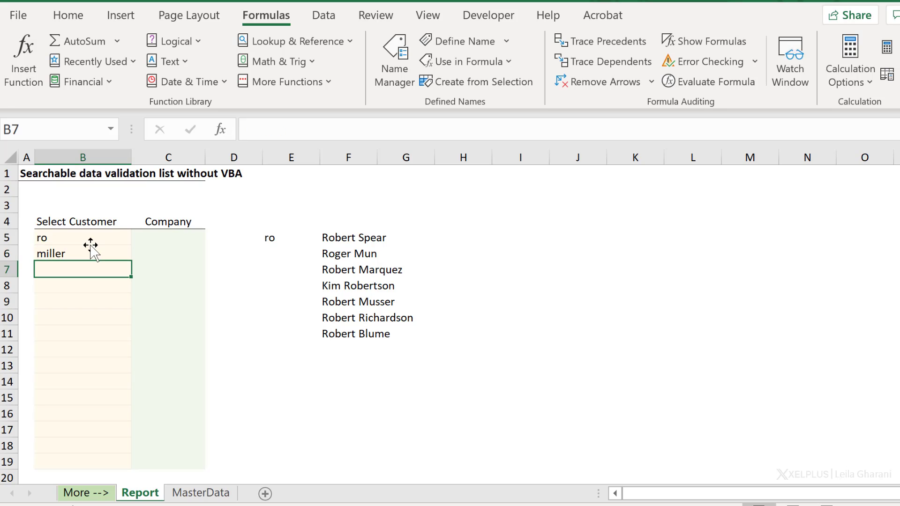
Step: Fill E5's reference down to E6, then clear the helper list in F5:F7
click(282, 242)
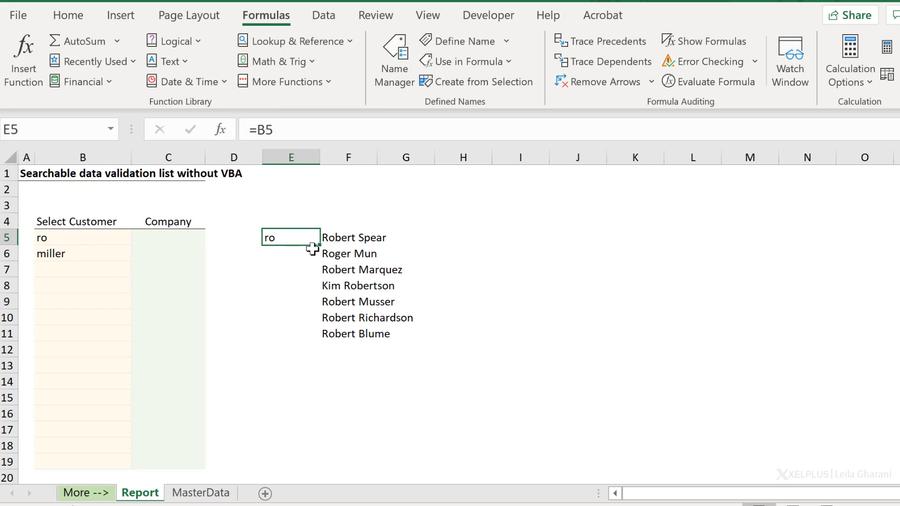
drag(320, 257, 339, 262)
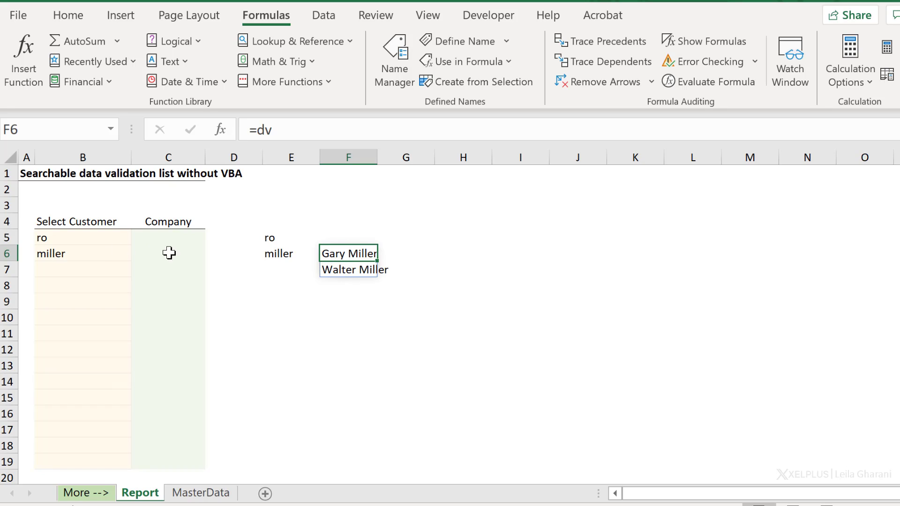
click(346, 236)
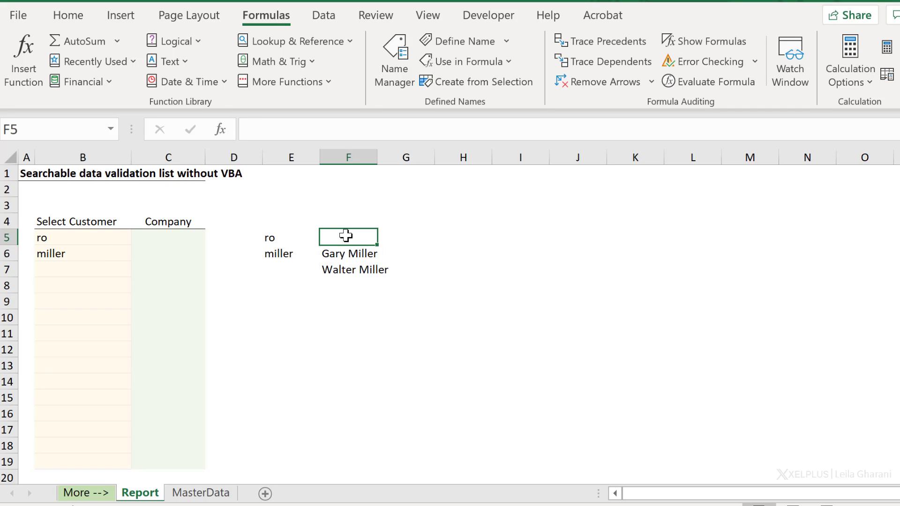
drag(345, 237, 345, 266)
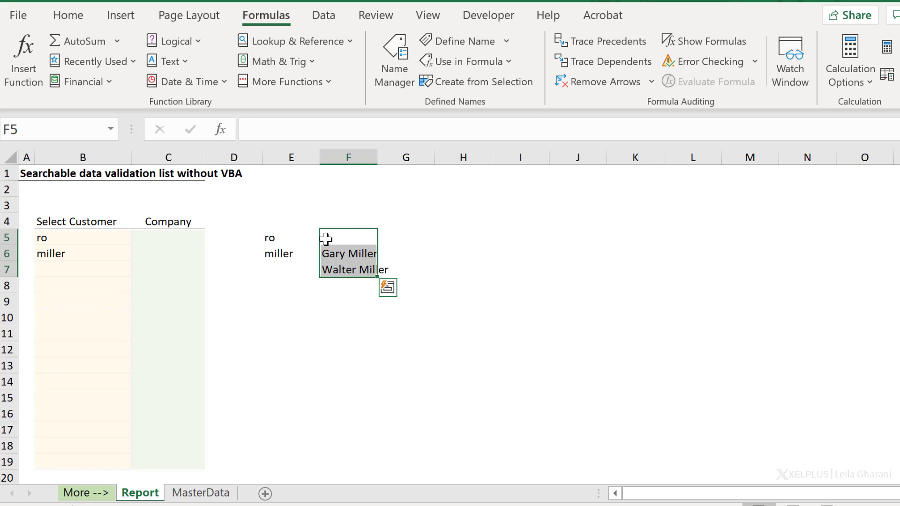
key(Delete)
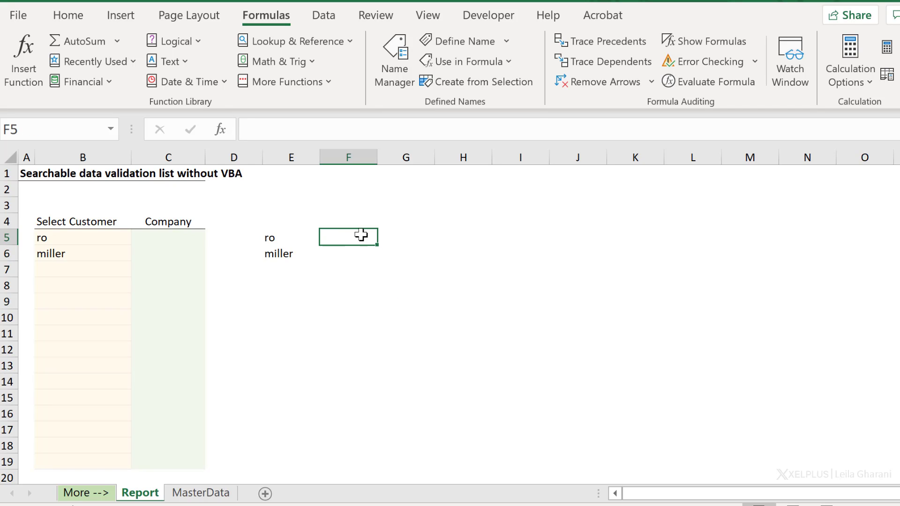
click(339, 17)
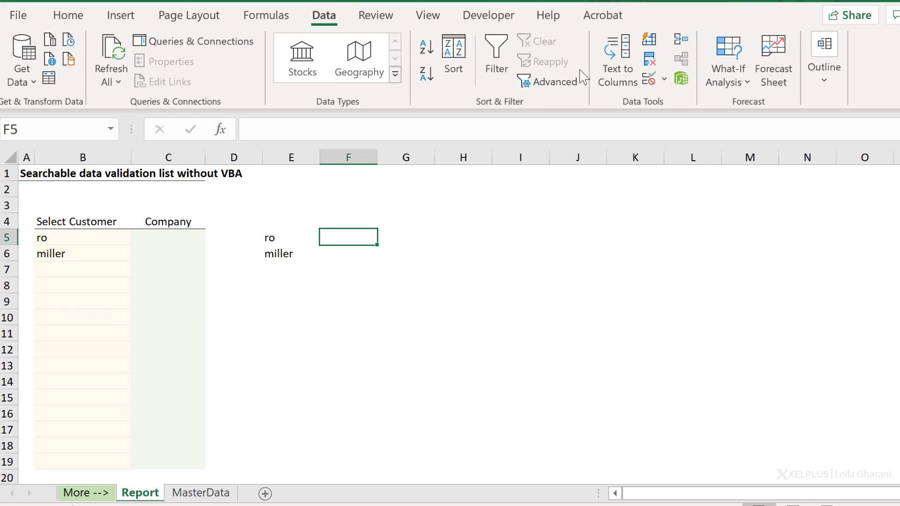
click(648, 79)
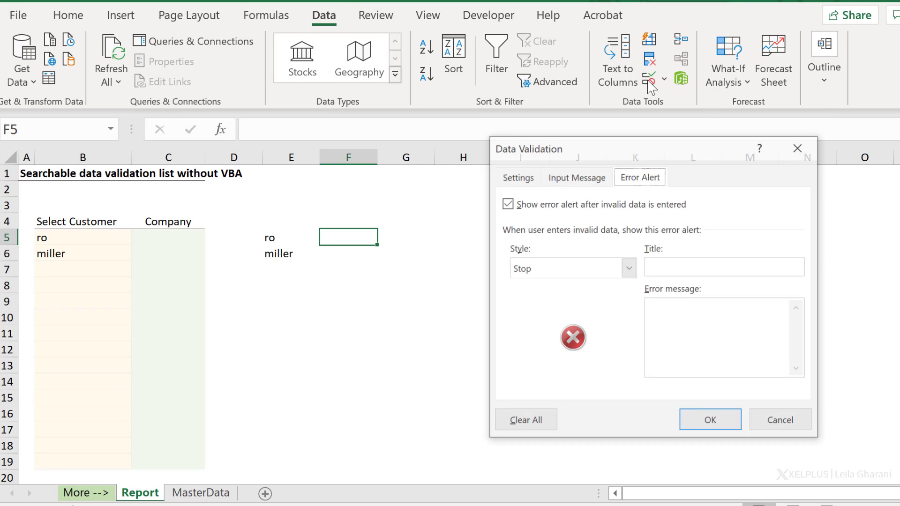
click(517, 180)
click(569, 245)
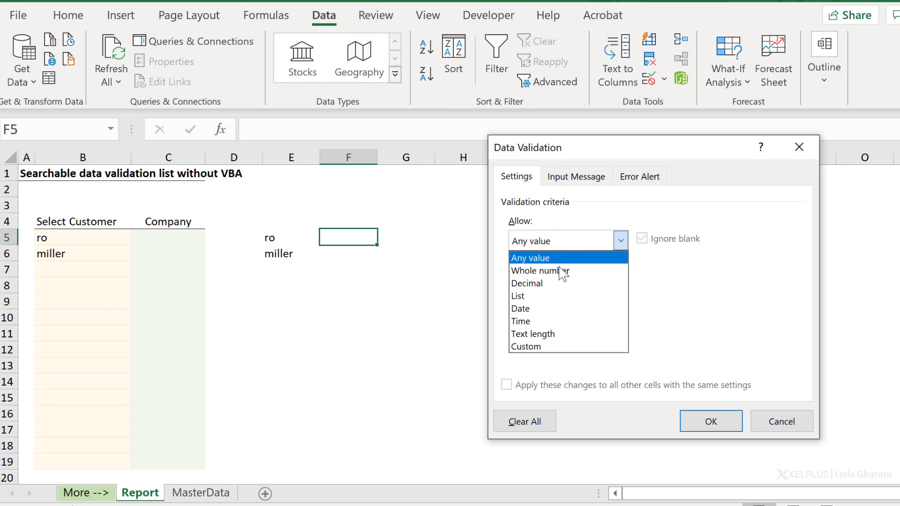
click(551, 296)
click(542, 320)
text(=dv)
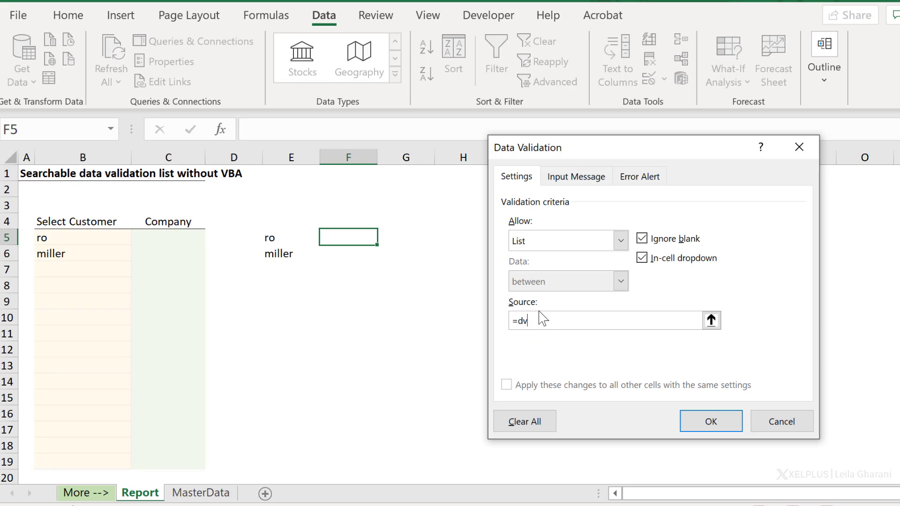
click(703, 424)
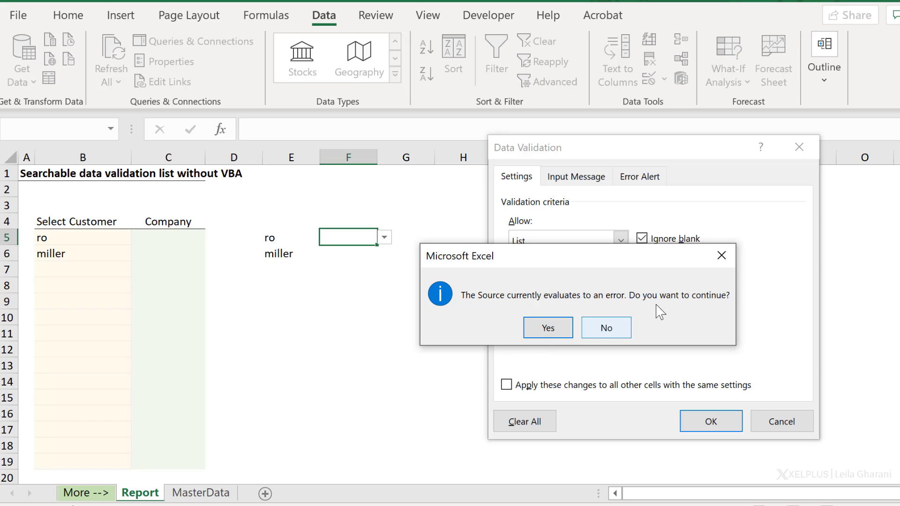
click(721, 255)
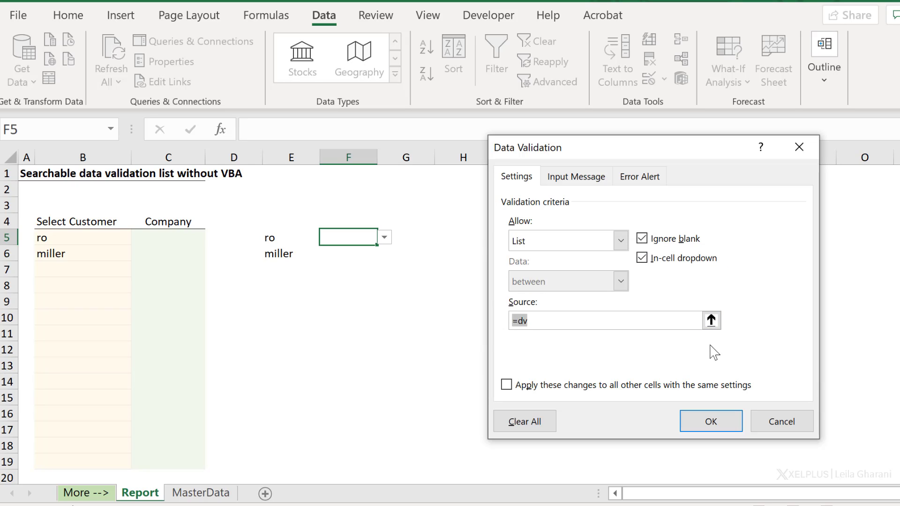
click(781, 423)
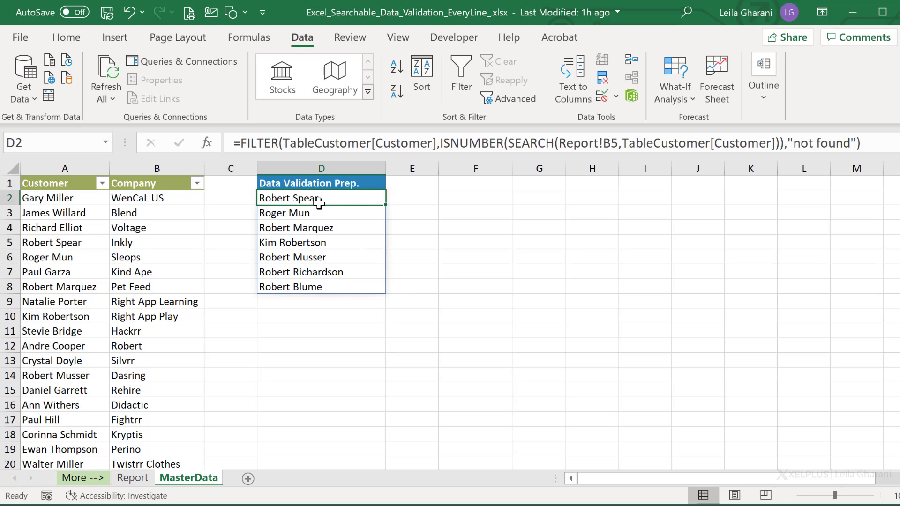
Step: Fill the D2 FILTER formula down, see the #SPILL! errors, and undo the fill
drag(388, 204, 385, 232)
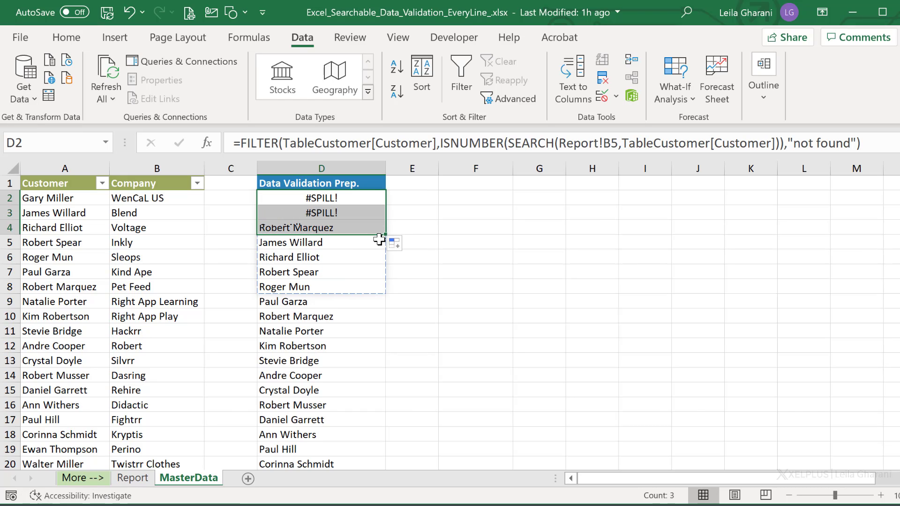
click(335, 199)
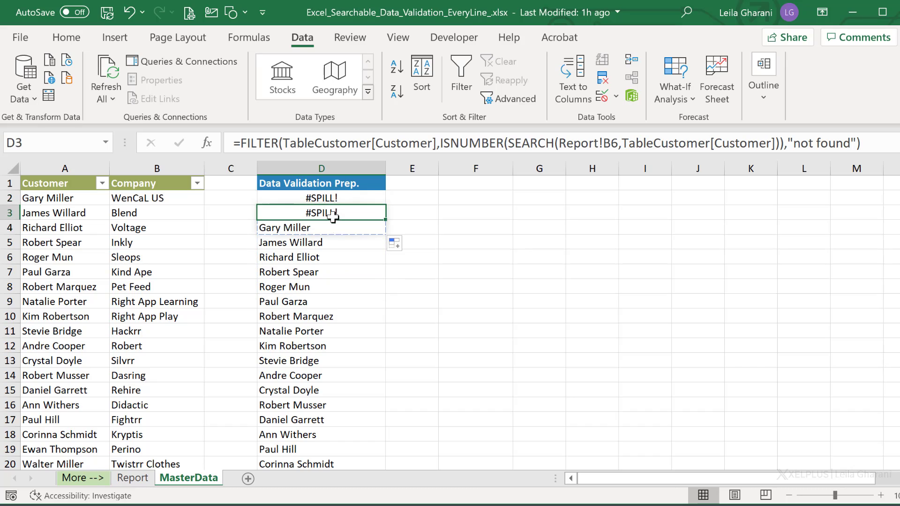
key(ctrl+z)
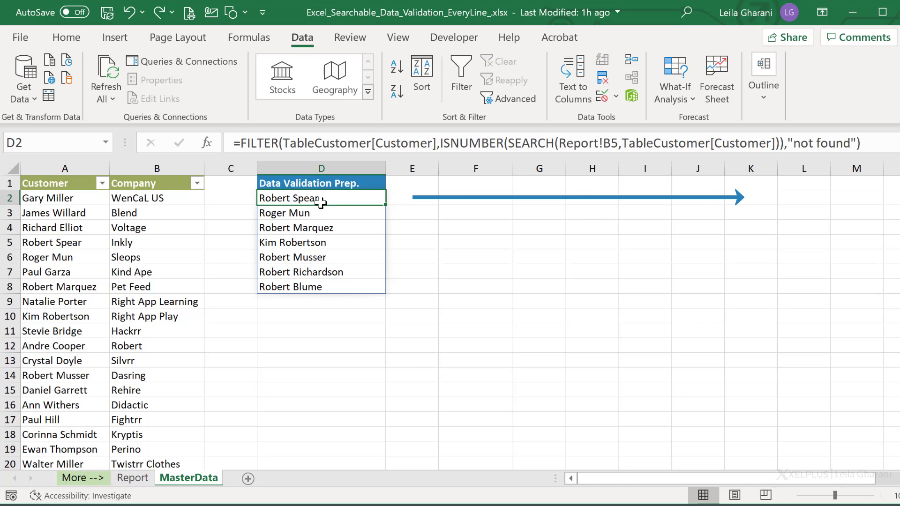
Step: Wrap the D2 FILTER formula in TRANSPOSE() so matches spill across the row
key(F2)
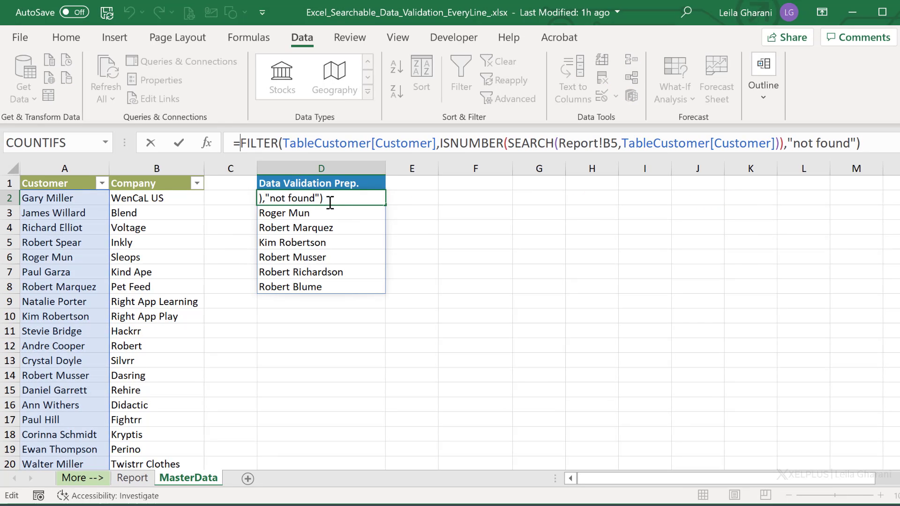
key(Home)
key(Right)
text(transpose()
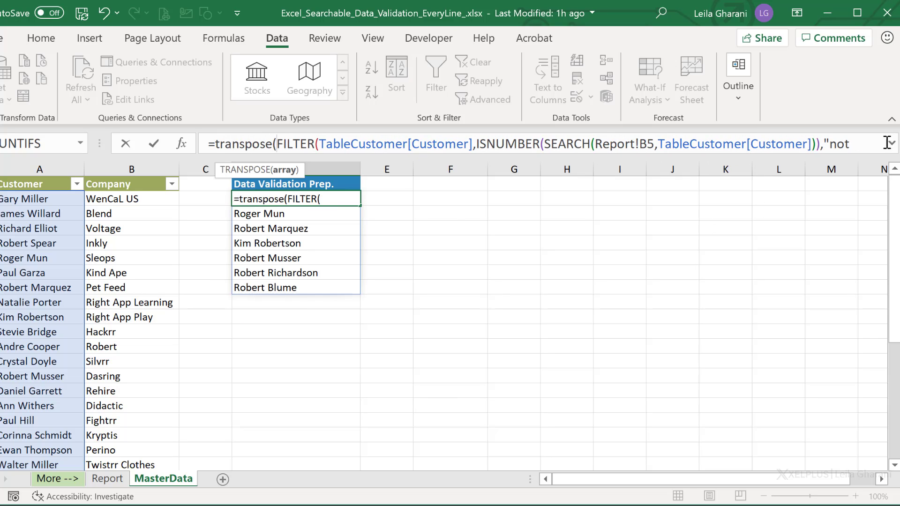
click(892, 144)
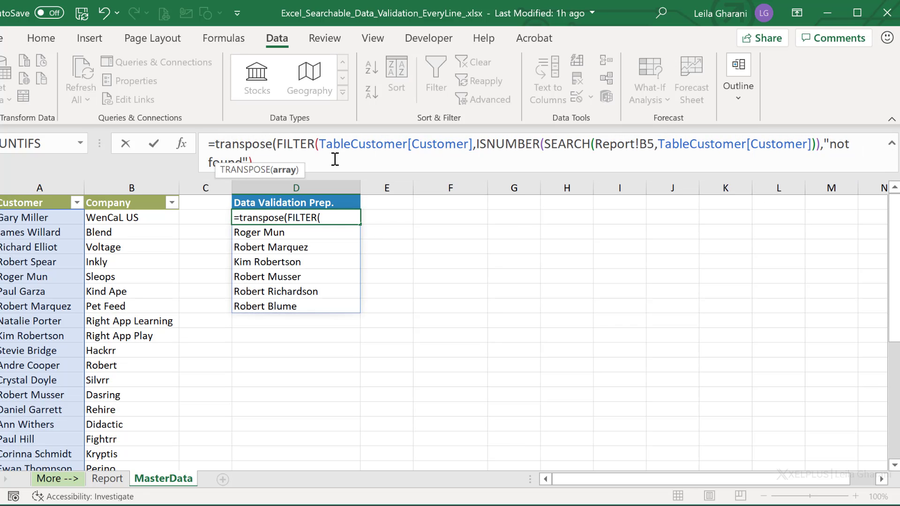
key(Return)
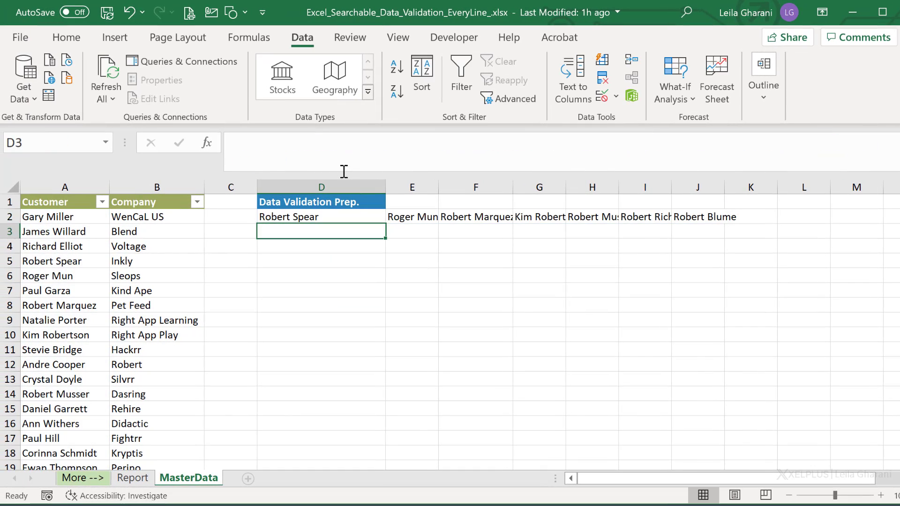
Step: Fill the TRANSPOSE formula from D2 down to row 16
click(321, 217)
drag(385, 224, 380, 386)
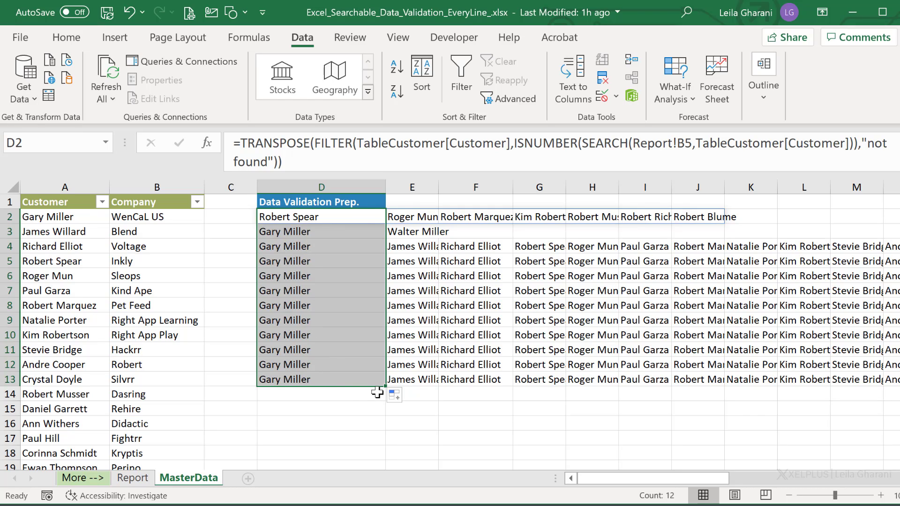
drag(385, 387, 382, 399)
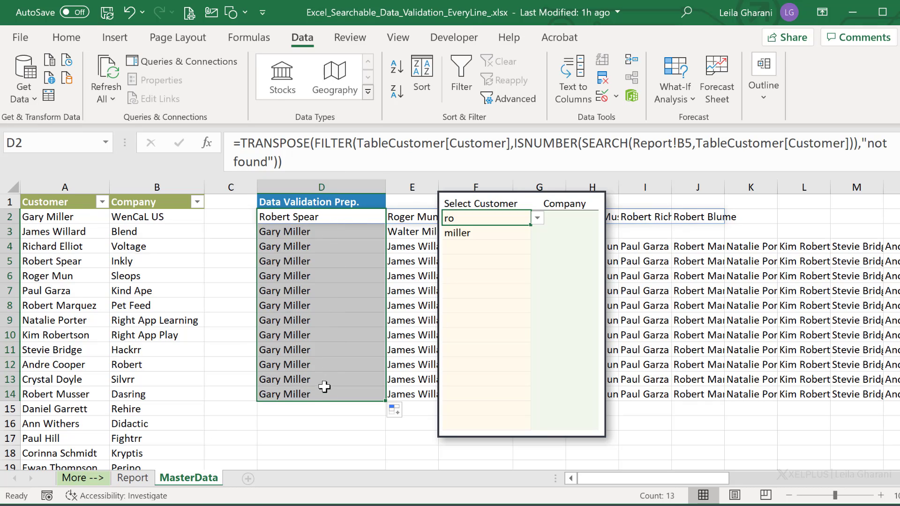
mouse_move(337, 312)
mouse_down()
mouse_move(378, 422)
mouse_move(373, 429)
mouse_up()
Step: Inspect the filled formulas in D3, D4 and D12, confirming D4 refers to Report!B7
click(309, 235)
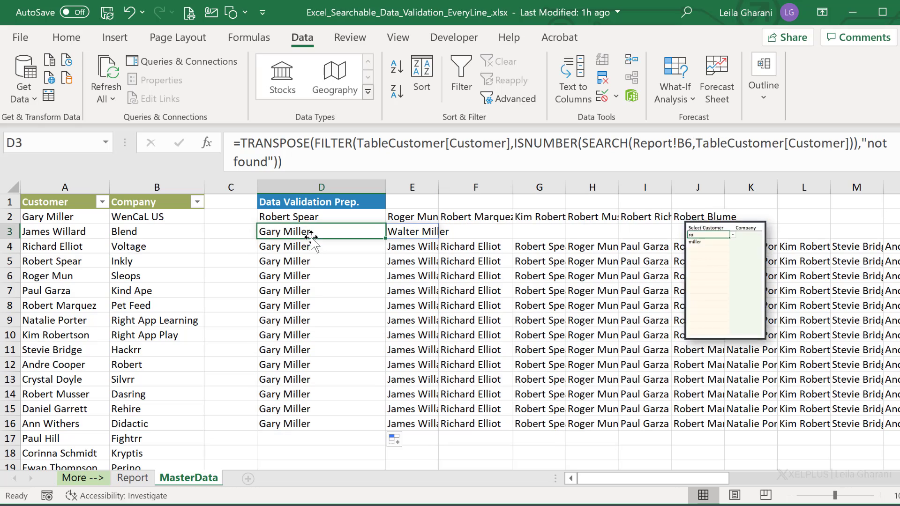
click(315, 305)
click(314, 335)
click(318, 364)
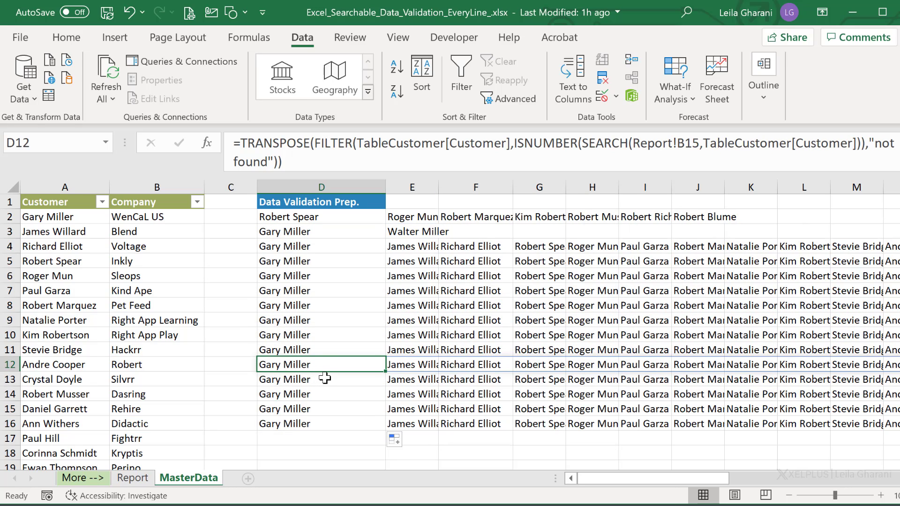
click(346, 246)
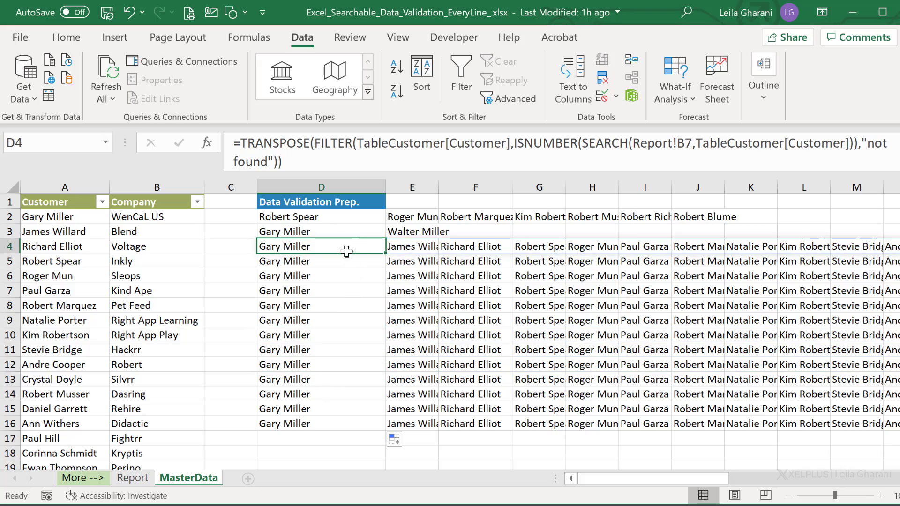
drag(595, 484, 578, 481)
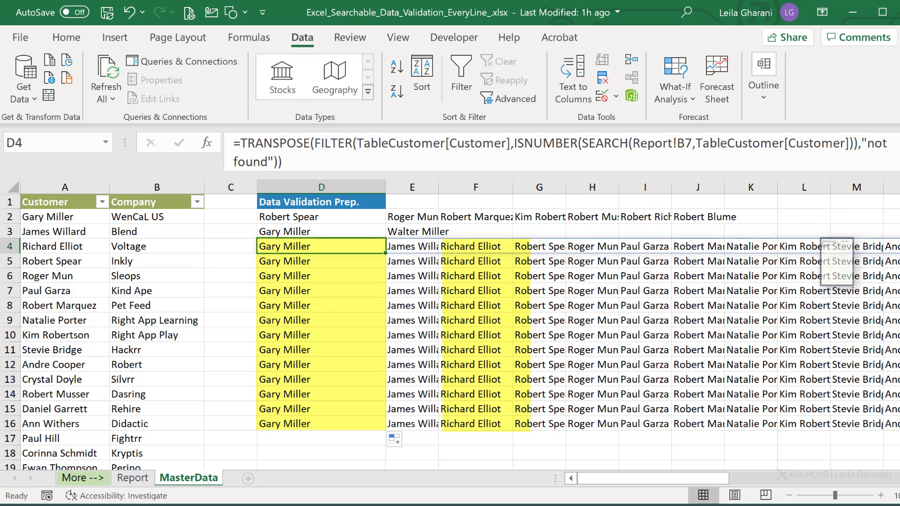
click(336, 216)
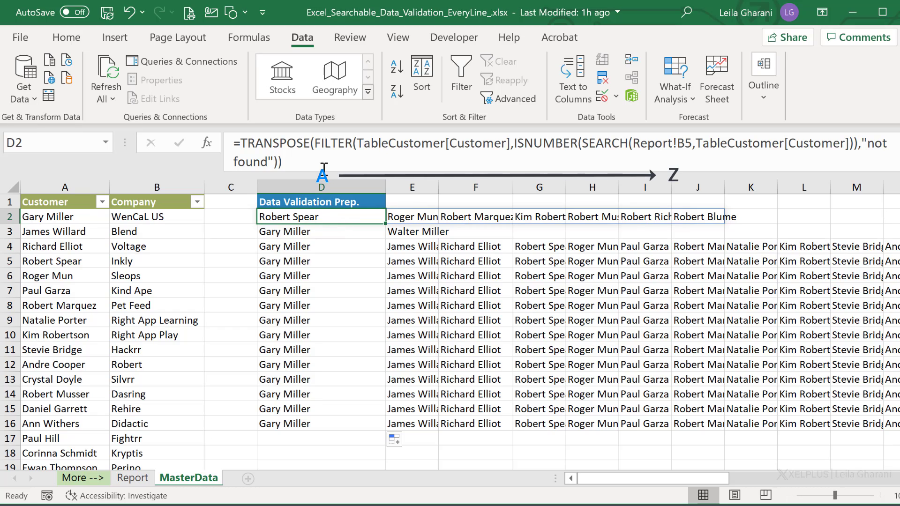
Step: Add SORT() inside TRANSPOSE in D2 so matching customers list alphabetically
click(315, 144)
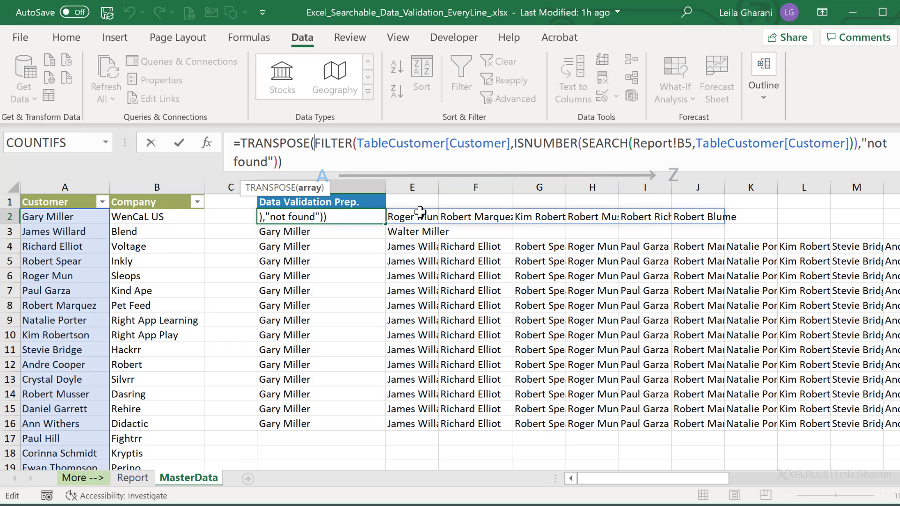
text(sort()
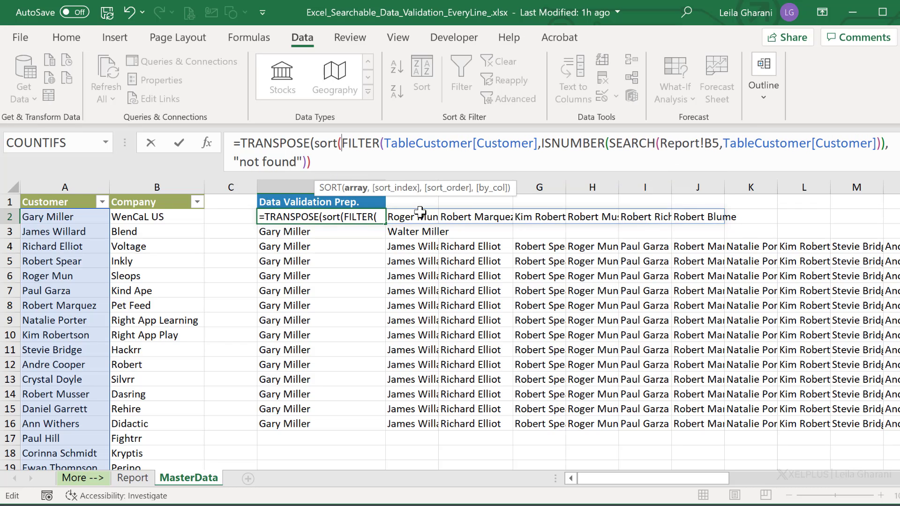
click(326, 168)
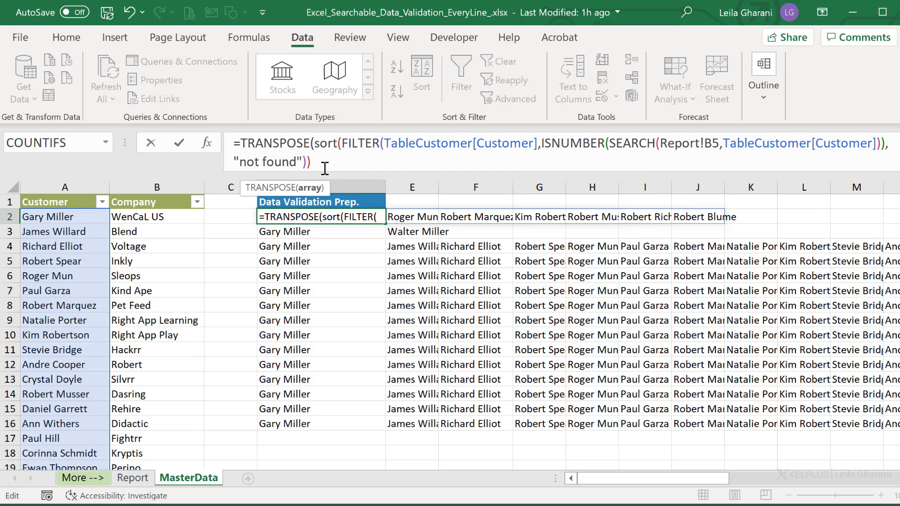
text())
key(Return)
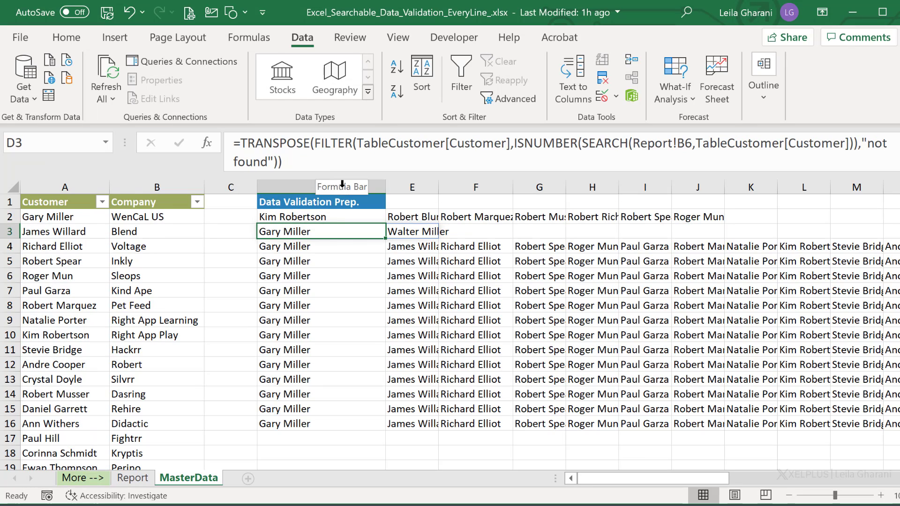
Step: Fill the sorted formula from D2 down to row 16 and check D9
click(341, 210)
drag(386, 224, 387, 430)
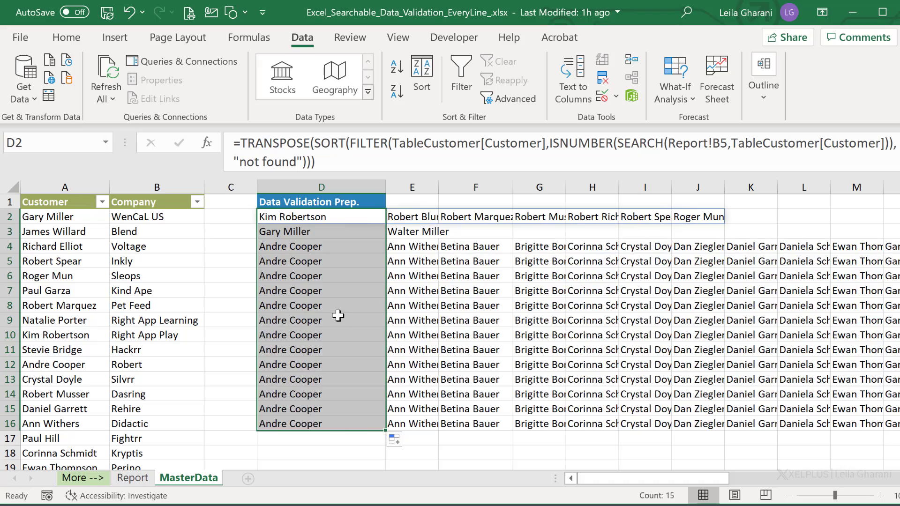
click(336, 320)
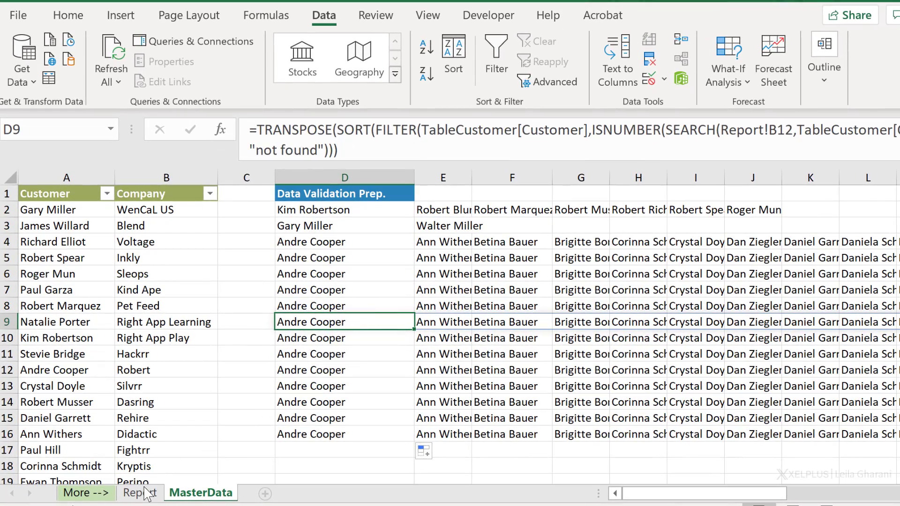
Step: Select Report cell B5 and bring up its Data Validation settings
click(145, 495)
click(71, 258)
drag(337, 161, 334, 140)
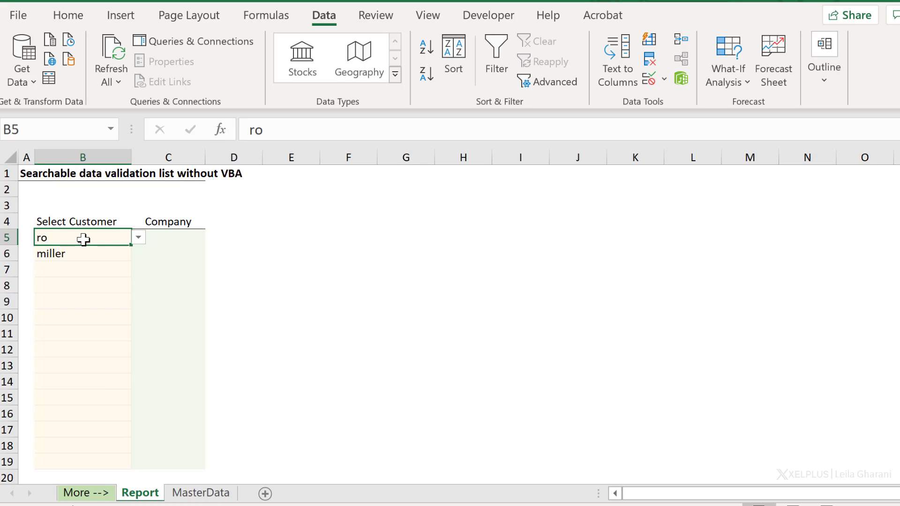
click(649, 79)
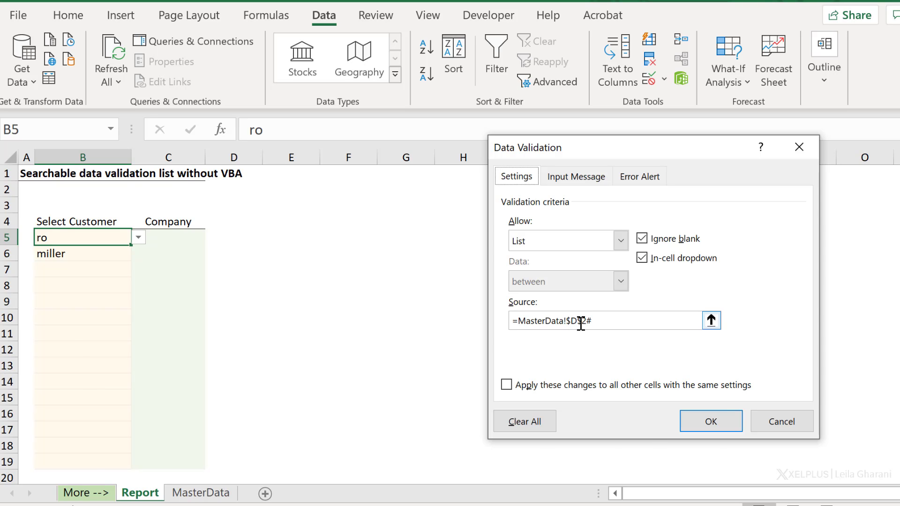
Step: Change the list source to =MasterData!$D2# with a relative row and confirm
click(581, 324)
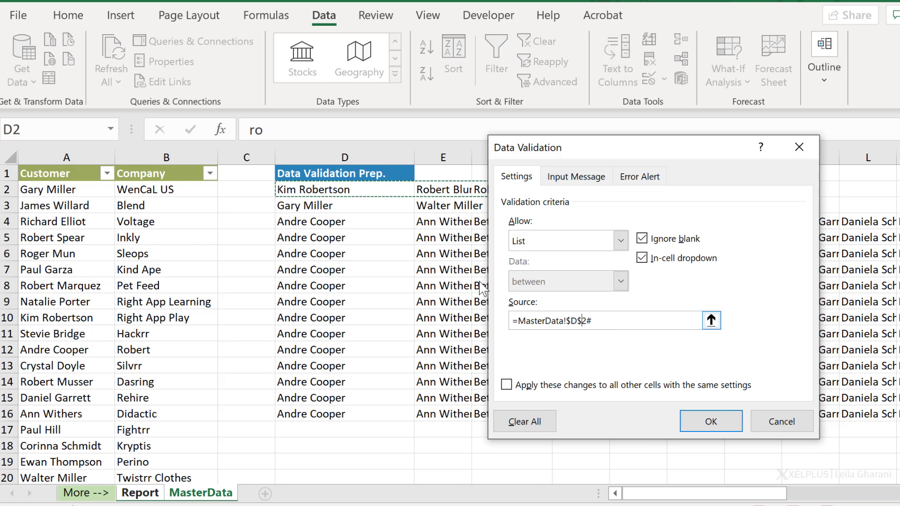
key(BackSpace)
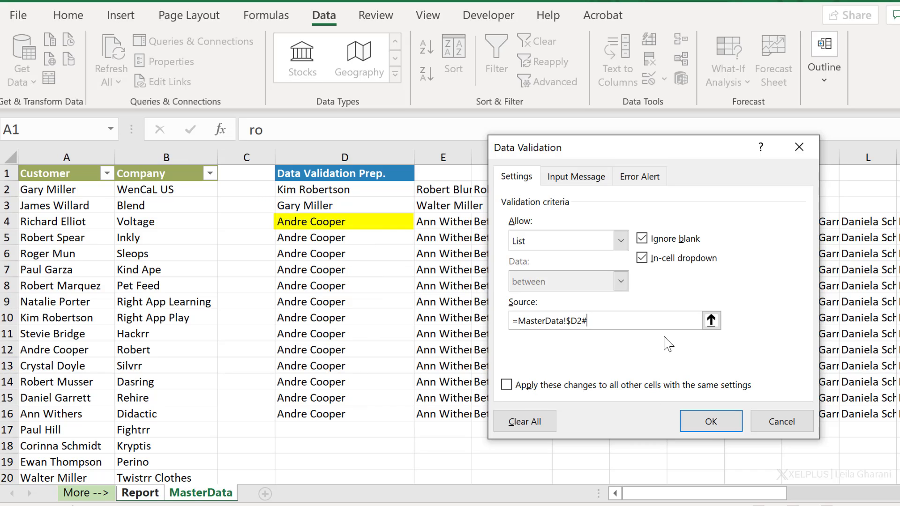
click(709, 421)
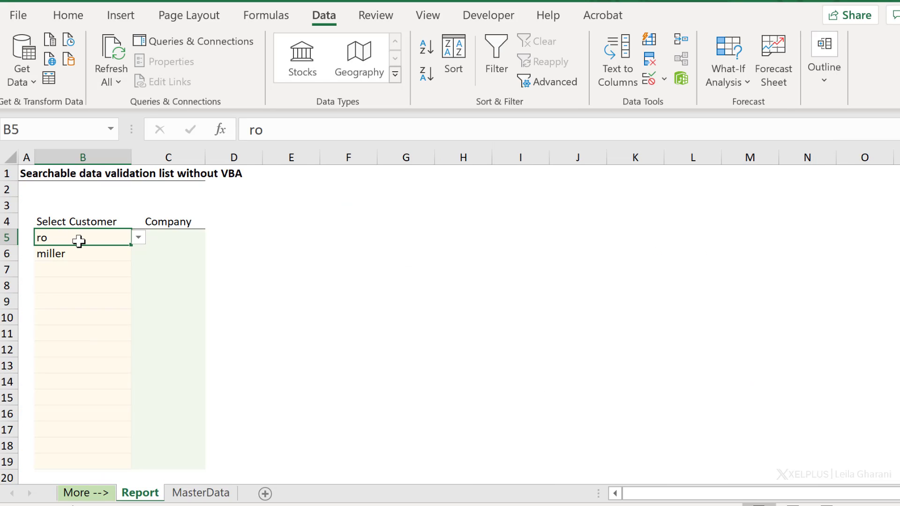
Step: Copy B5 and paste only its validation rule into B6:B19 via Paste Special
key(ctrl+c)
drag(81, 253, 101, 462)
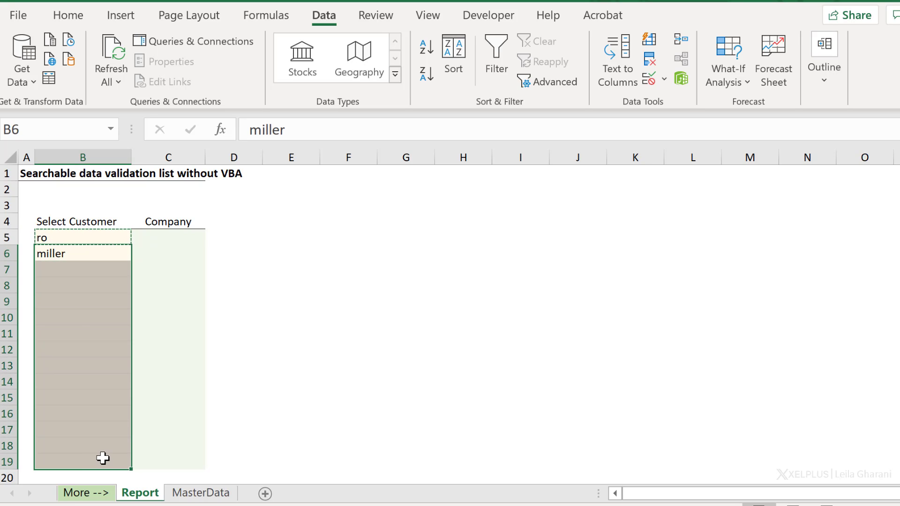
click(159, 69)
click(43, 54)
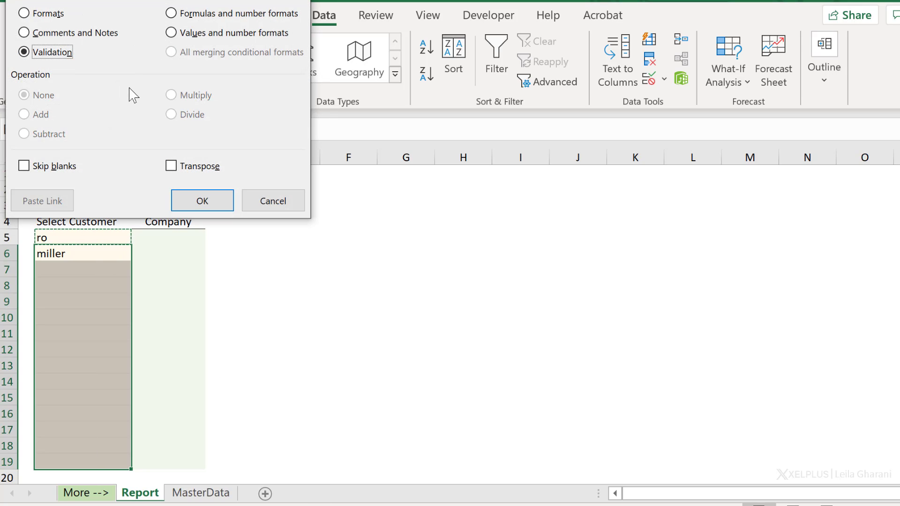
click(224, 208)
click(98, 253)
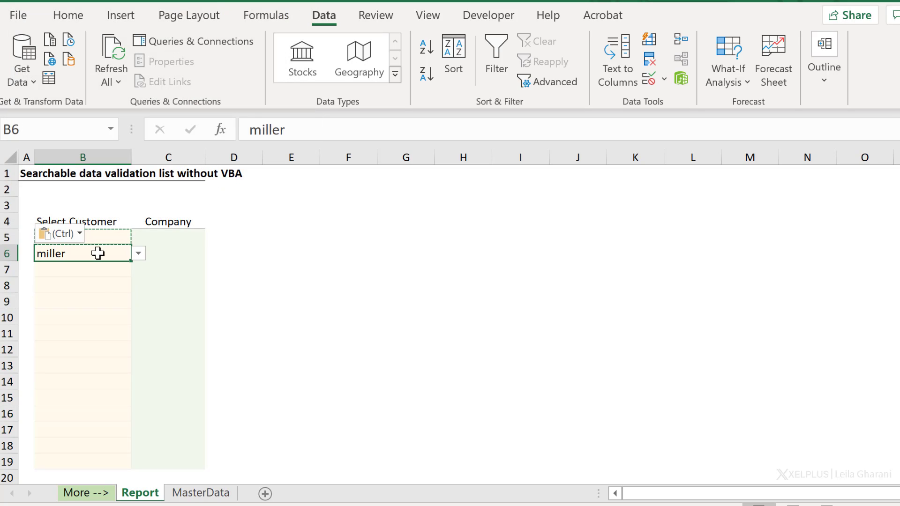
key(Escape)
click(139, 254)
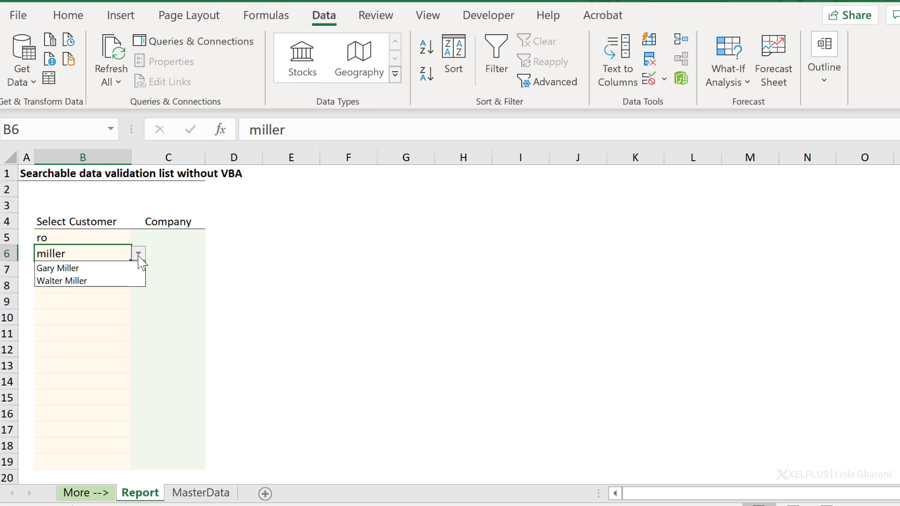
click(103, 269)
click(98, 238)
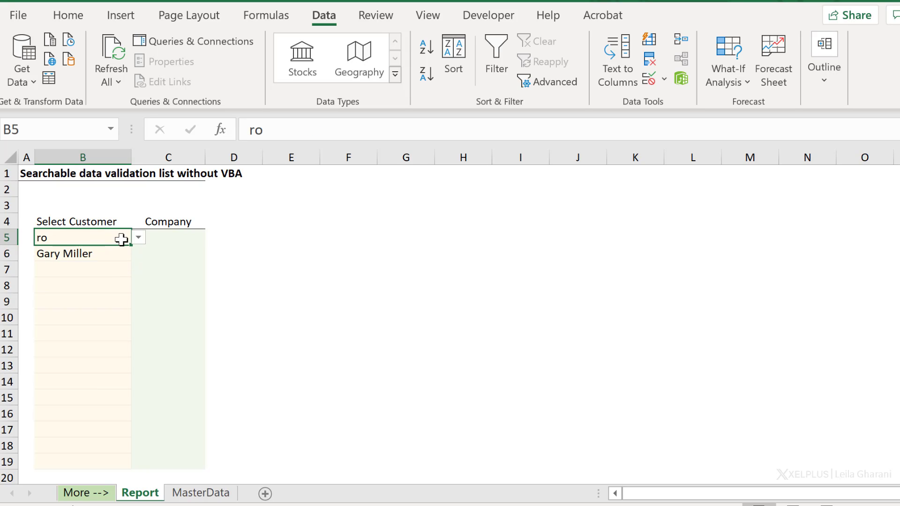
click(139, 238)
click(92, 265)
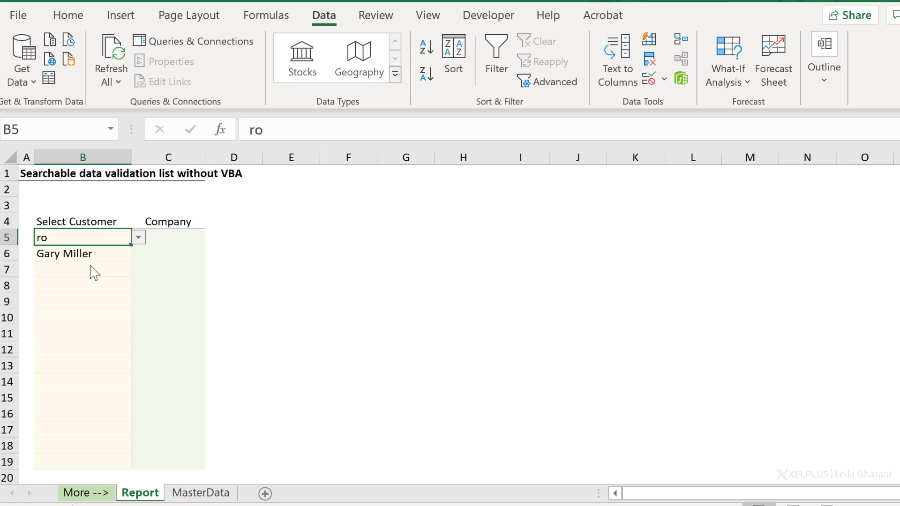
click(82, 284)
click(83, 273)
click(139, 271)
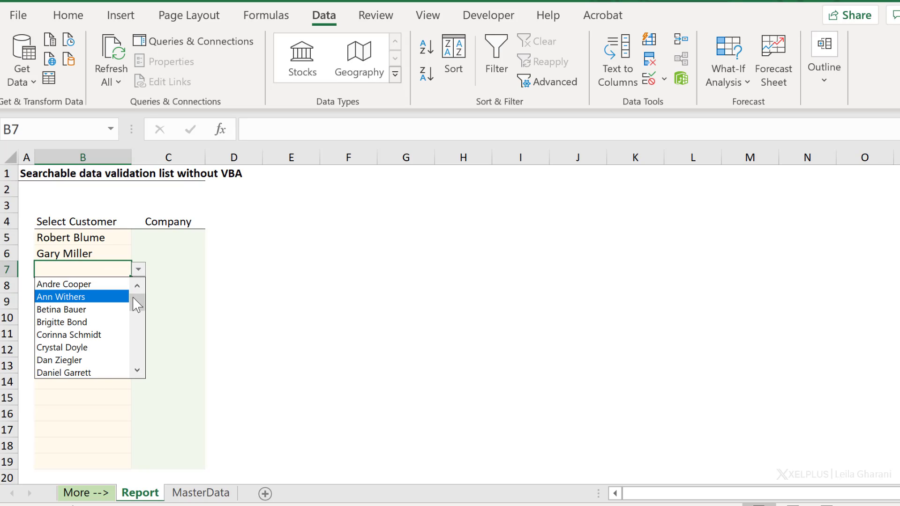
mouse_move(137, 298)
mouse_down()
mouse_move(139, 366)
mouse_move(147, 317)
mouse_up()
scroll(145, 317, up, 5)
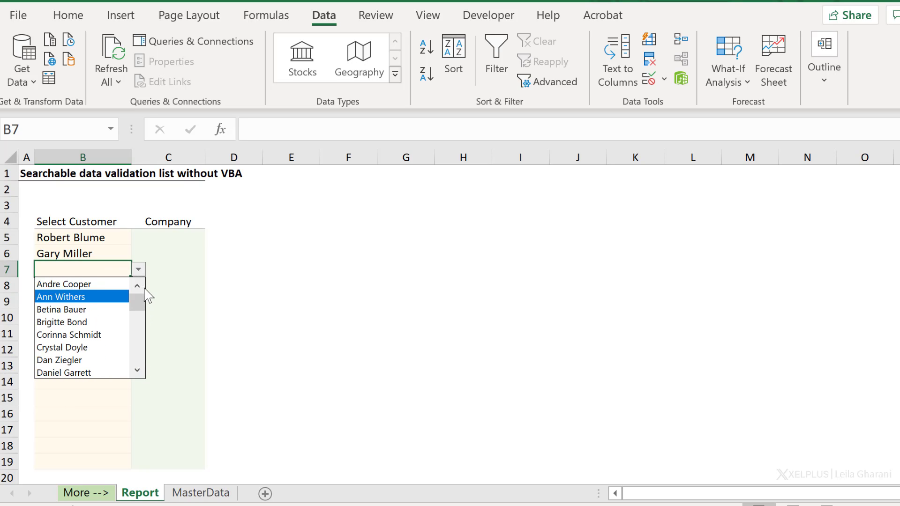
click(77, 270)
text(st)
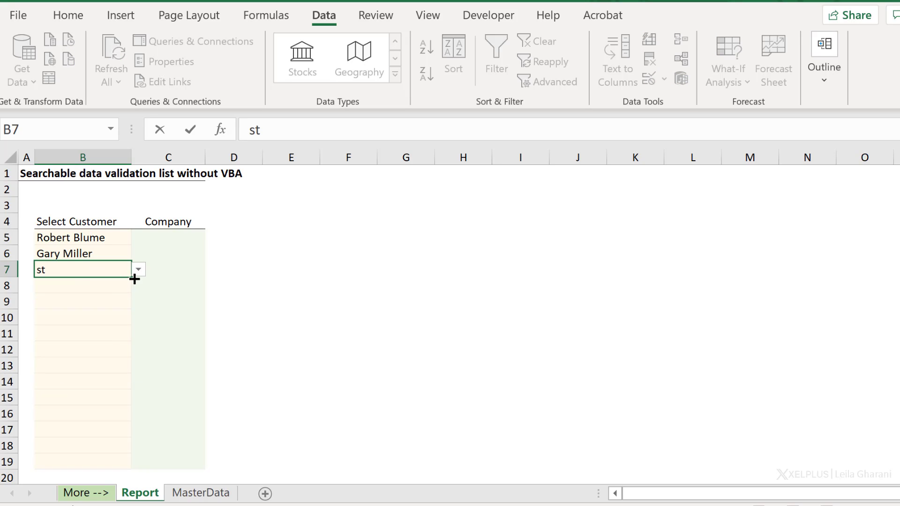
click(139, 270)
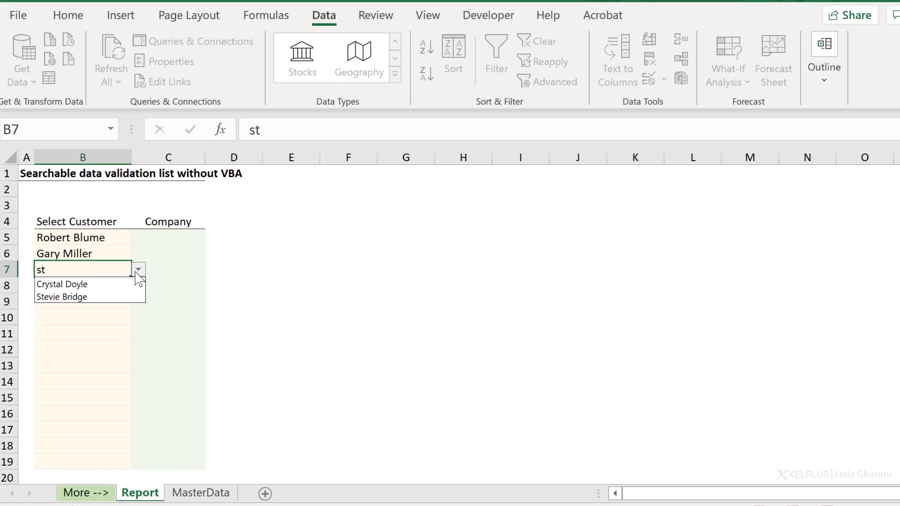
click(97, 297)
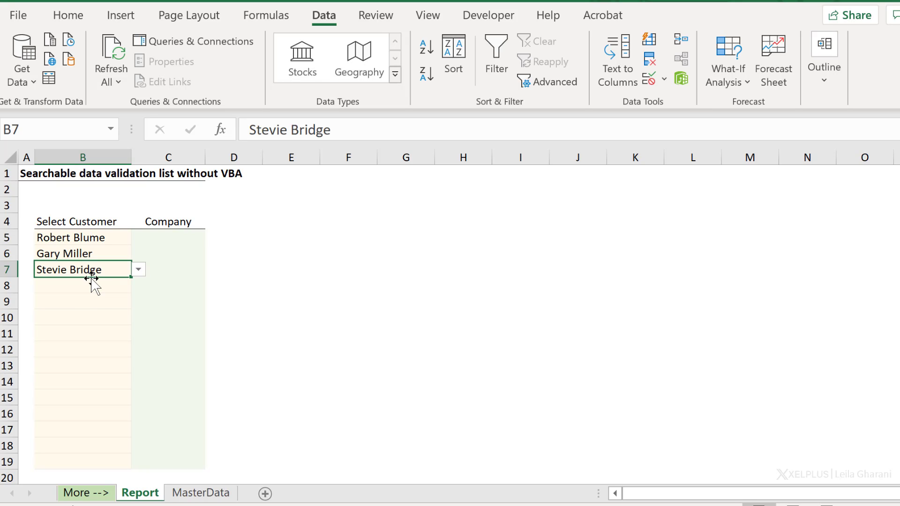
Step: Check that rows 14, 16 and 19 also offer the customer drop-down
click(90, 380)
click(88, 413)
click(92, 463)
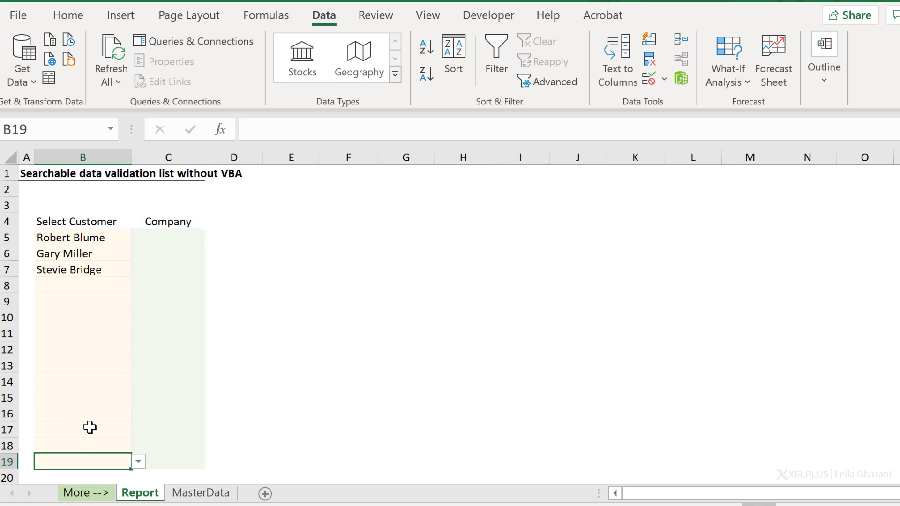
Step: Enter =XLOOKUP(B5,TableCustomer[Customer],TableCustomer[Company],"") in C5, showing Twistrr Games
click(161, 239)
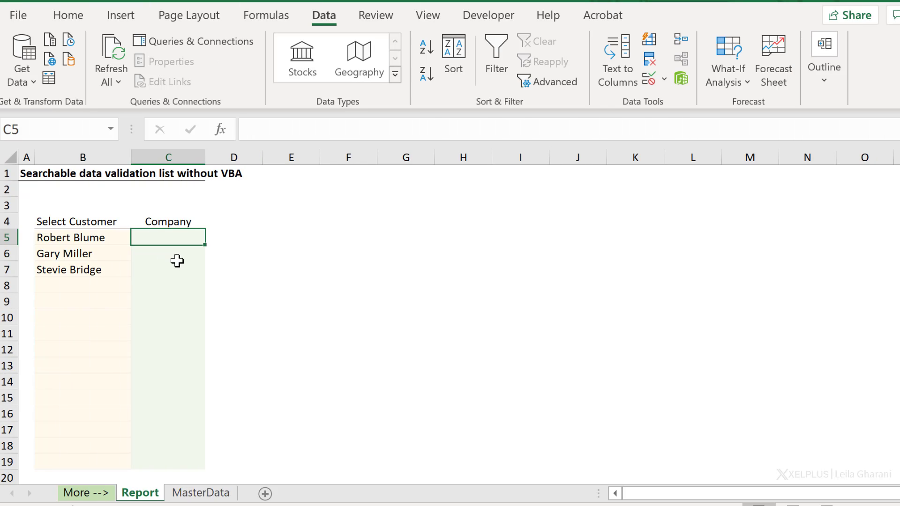
text(=xl)
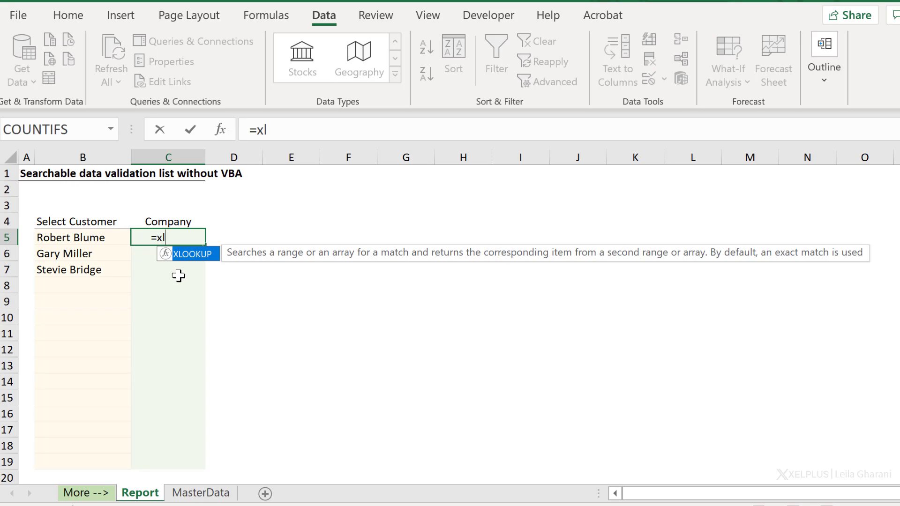
key(Tab)
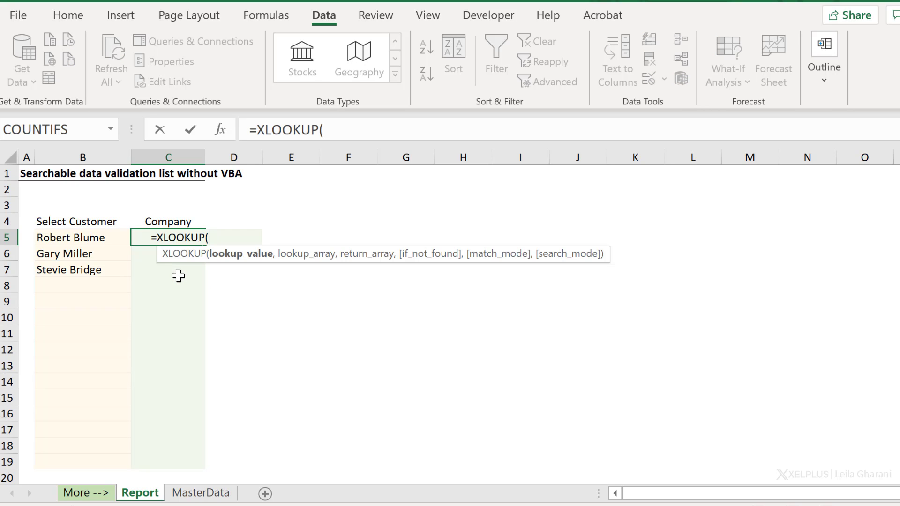
click(108, 236)
text(,)
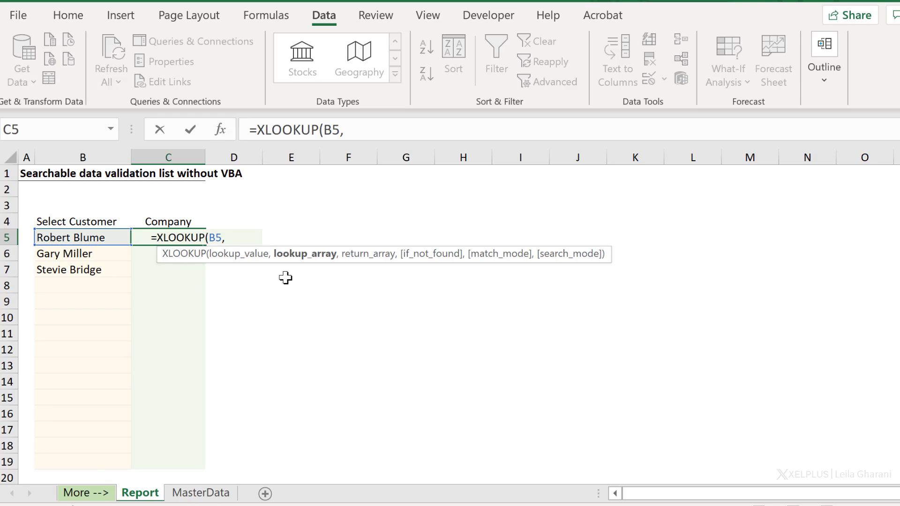
click(223, 498)
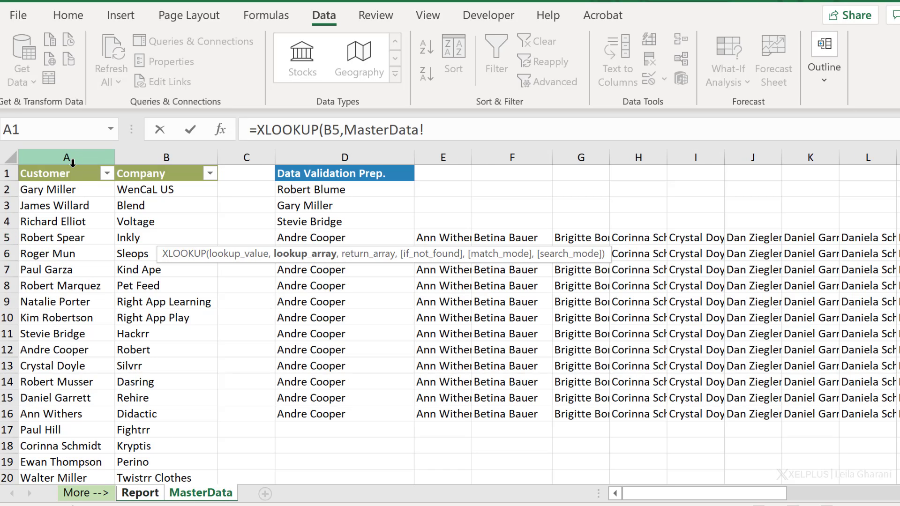
click(69, 169)
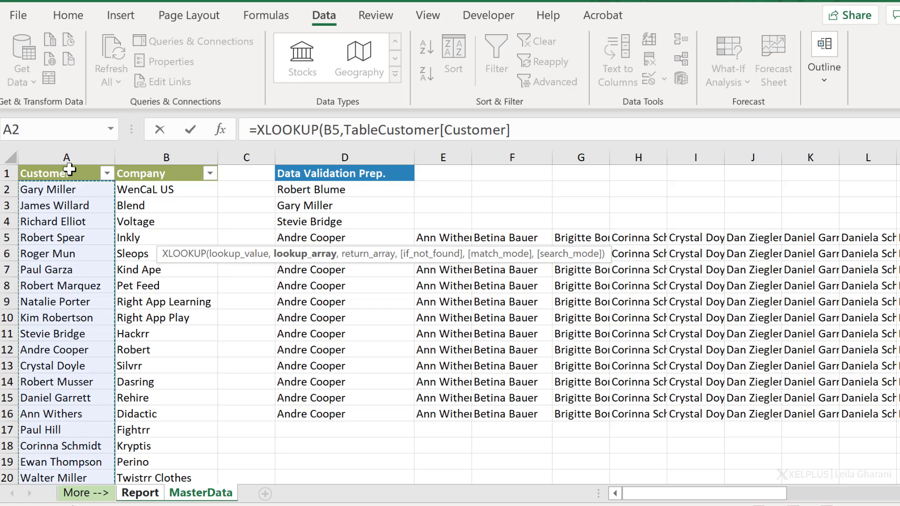
text(,)
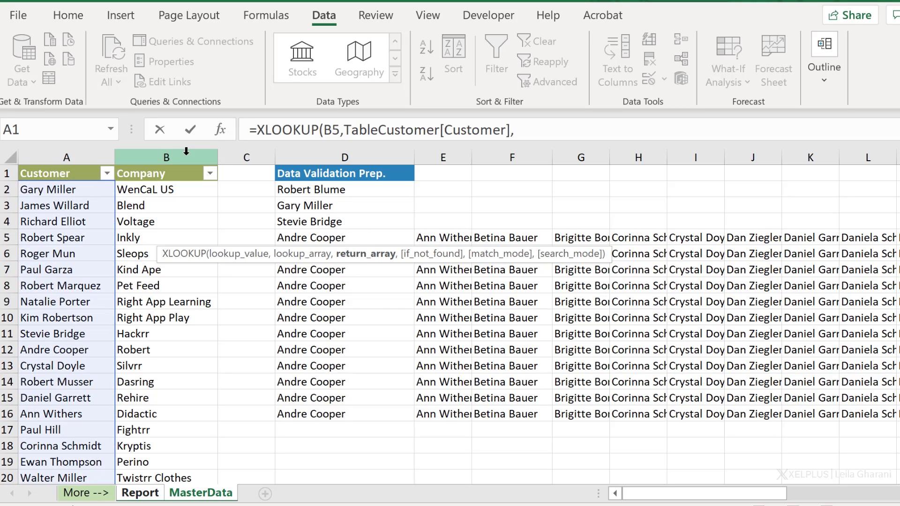
click(168, 164)
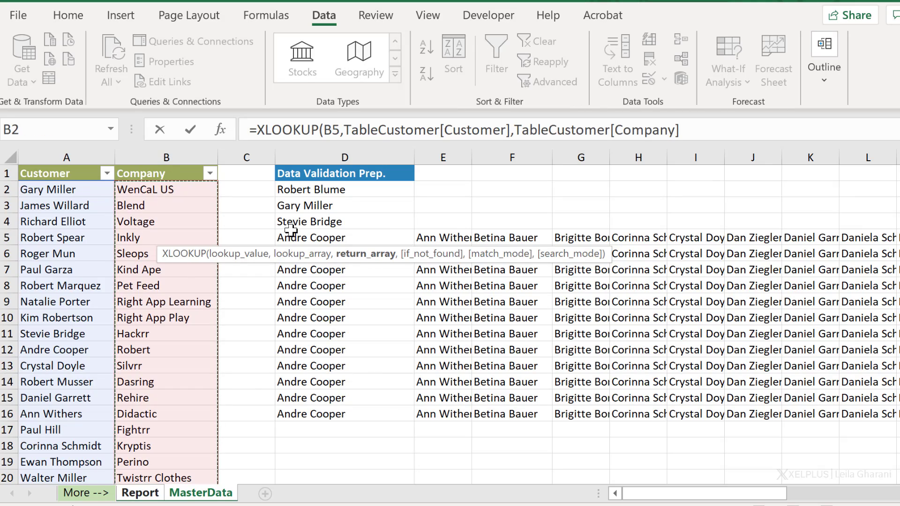
text(,)
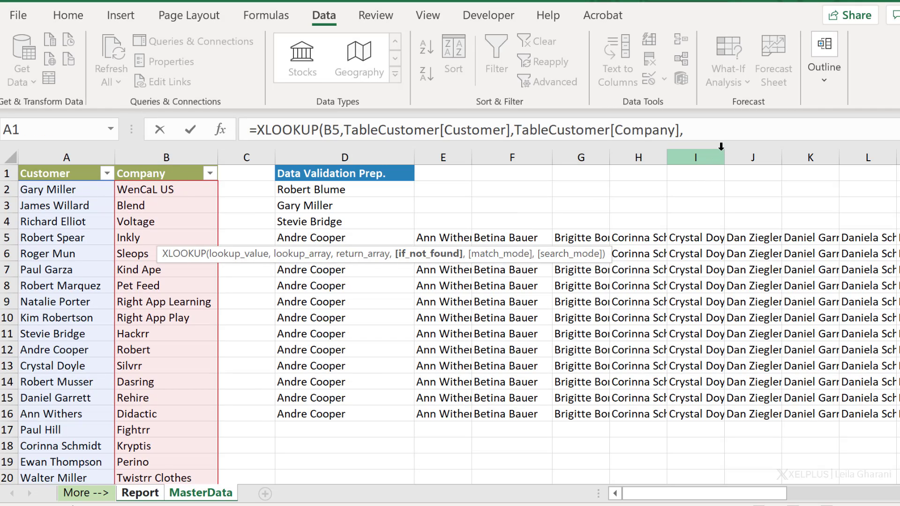
click(712, 132)
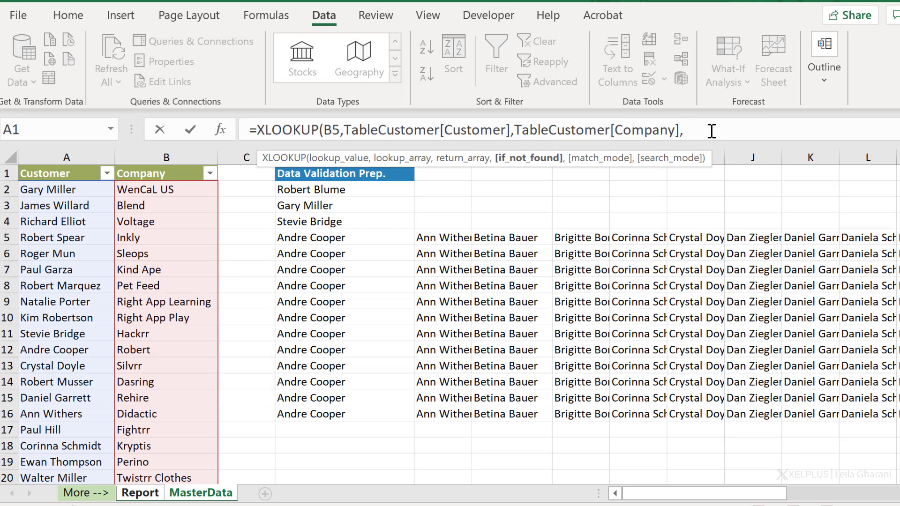
text(2)
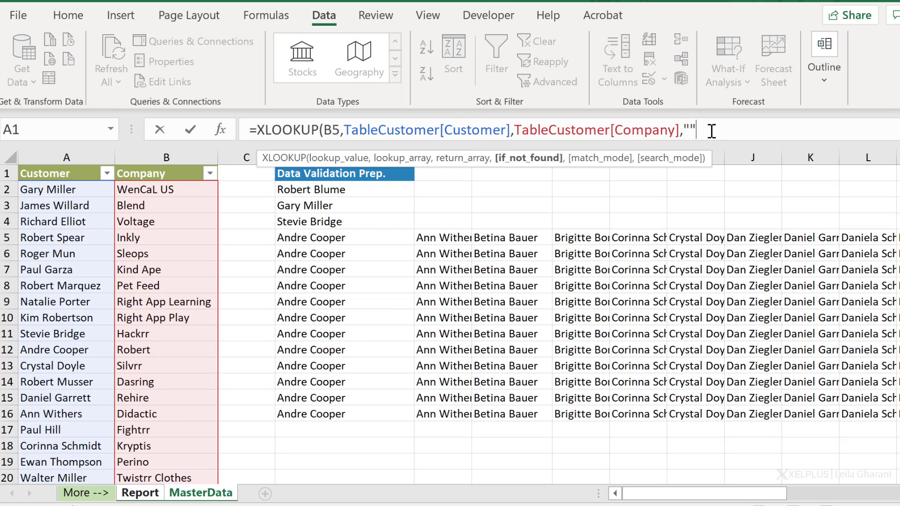
text())
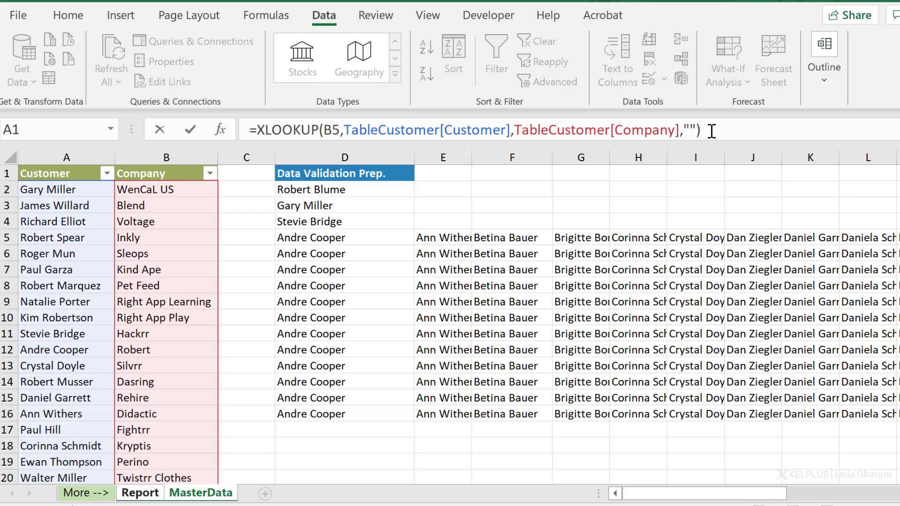
key(Return)
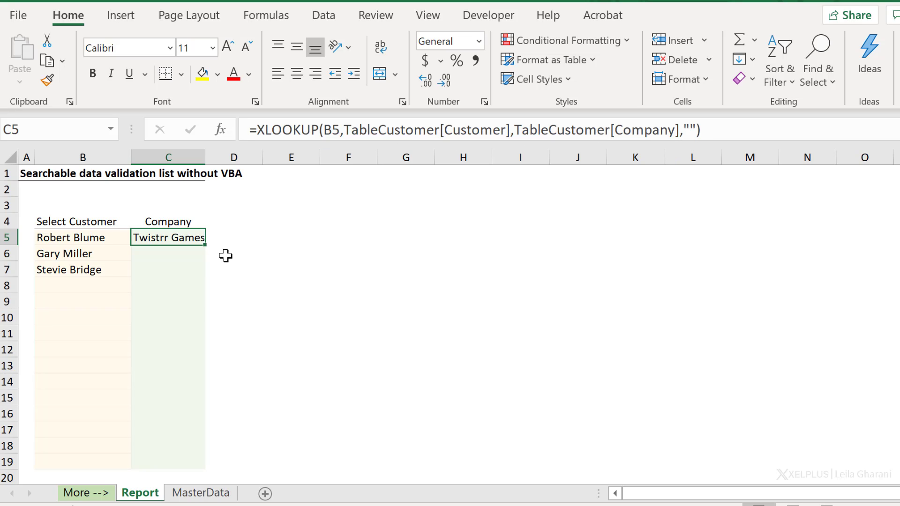
drag(209, 245, 208, 464)
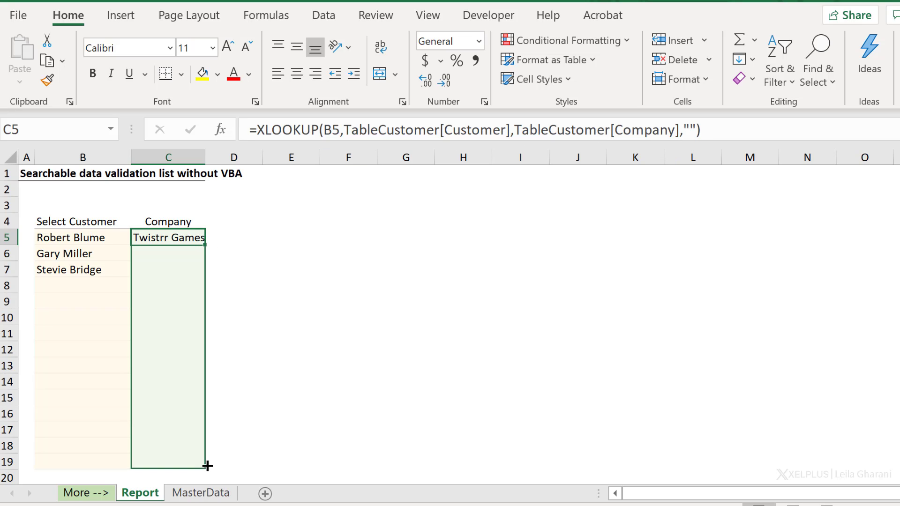
click(89, 298)
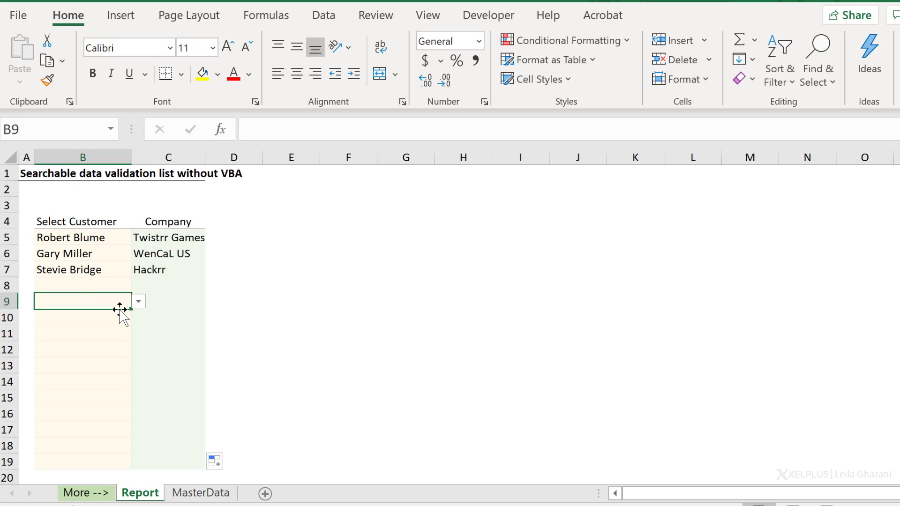
text(le)
click(100, 329)
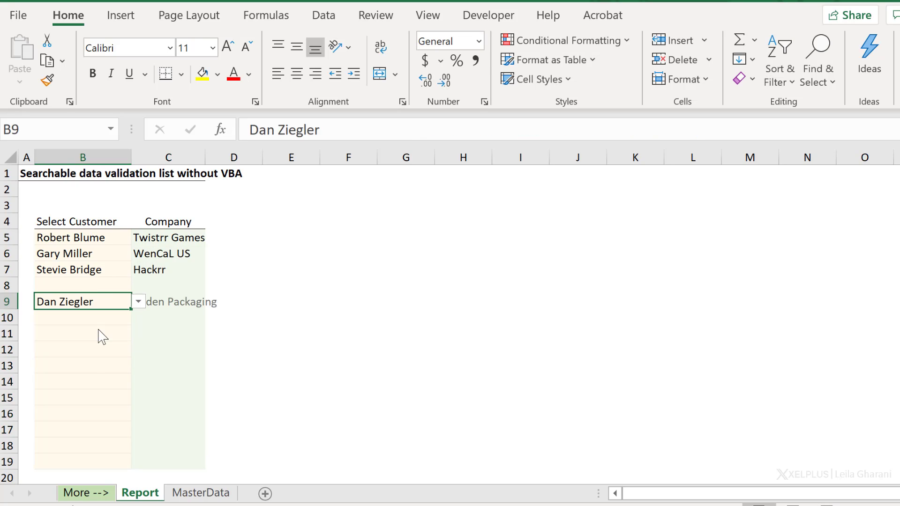
click(193, 305)
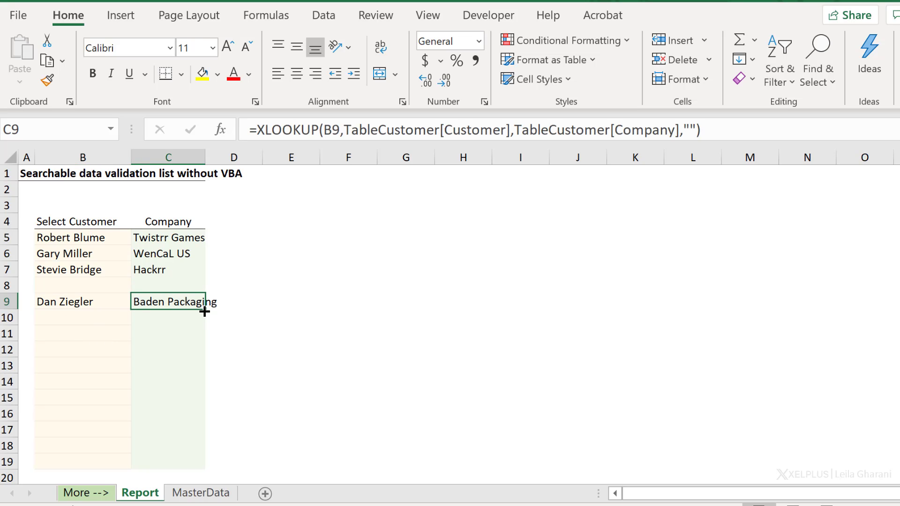
click(89, 299)
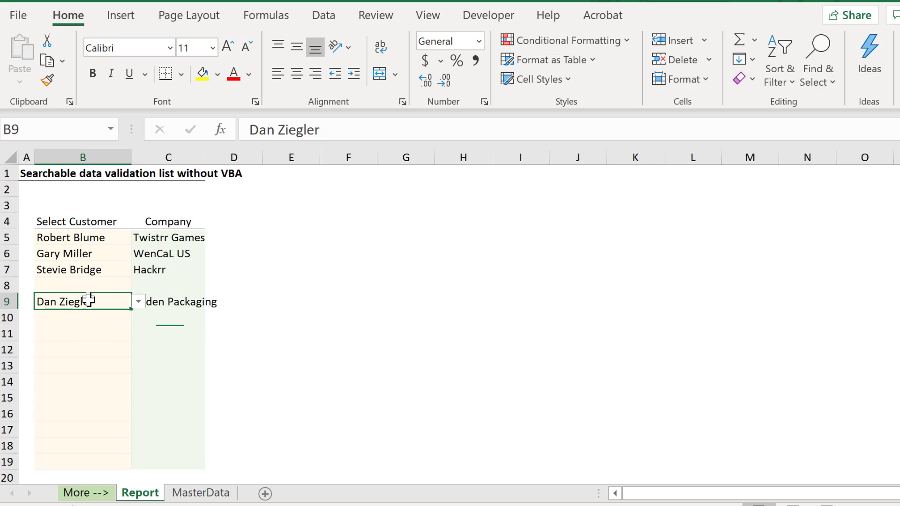